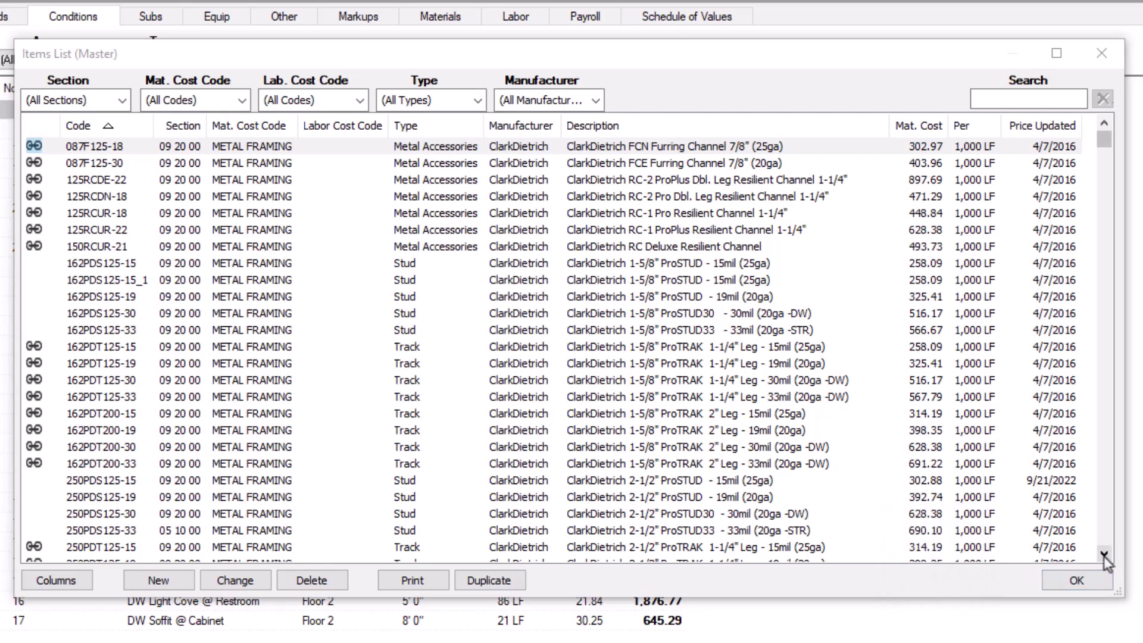
- Scroll down through the master Items List, then close it to return to the bid's Conditions
click(1103, 555)
click(1103, 554)
click(1104, 554)
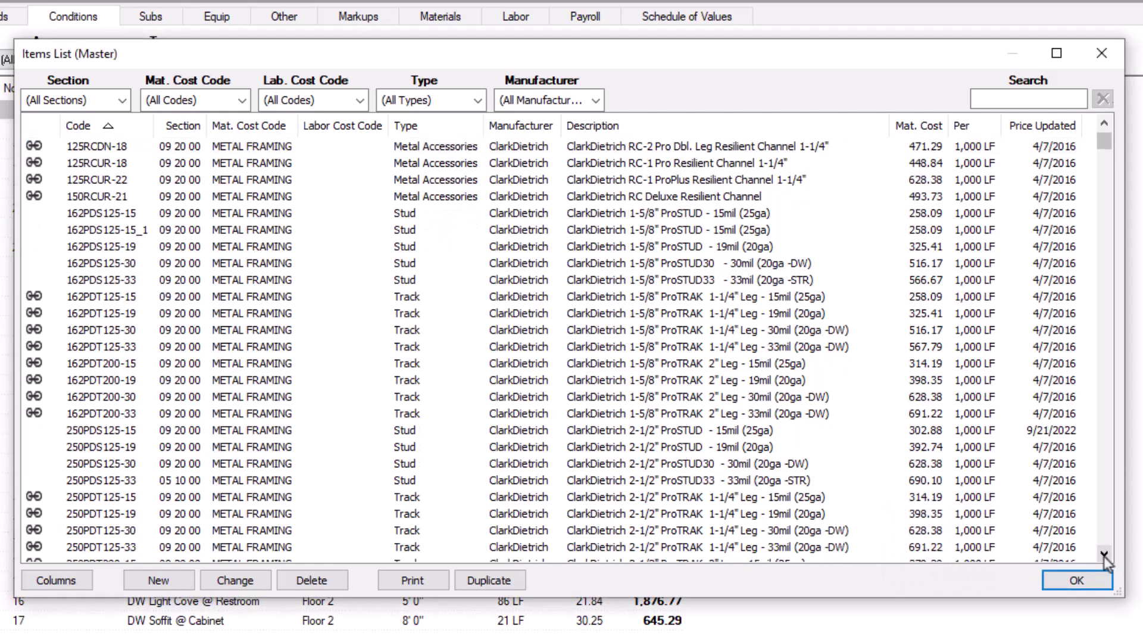
click(1104, 555)
click(1104, 555)
click(1103, 554)
click(1103, 555)
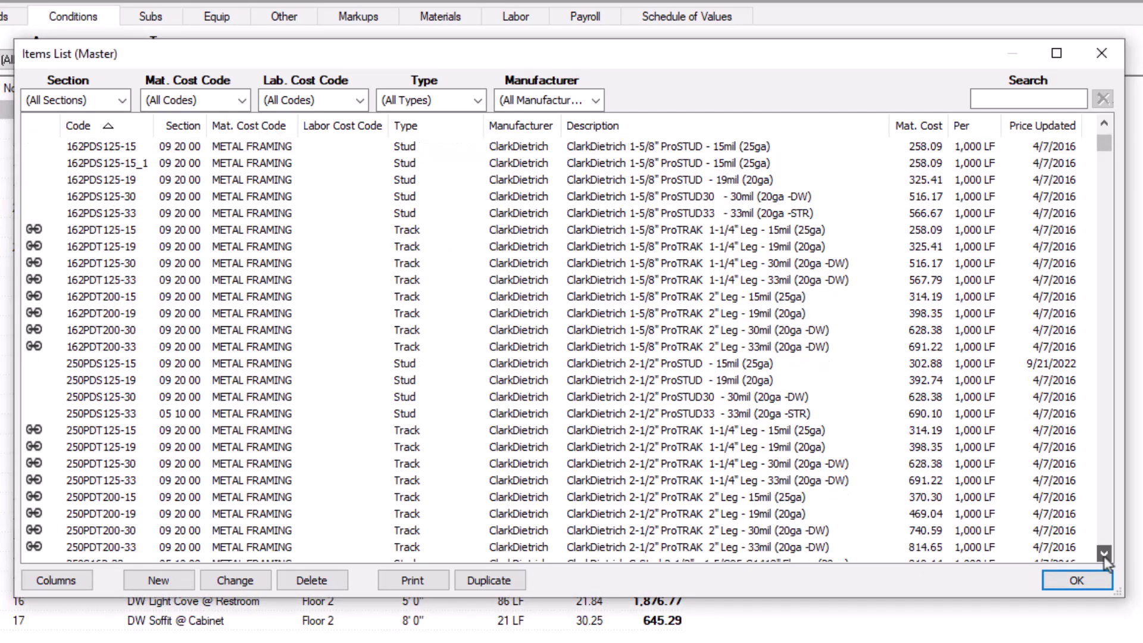
click(1103, 555)
click(1103, 555)
click(1103, 555)
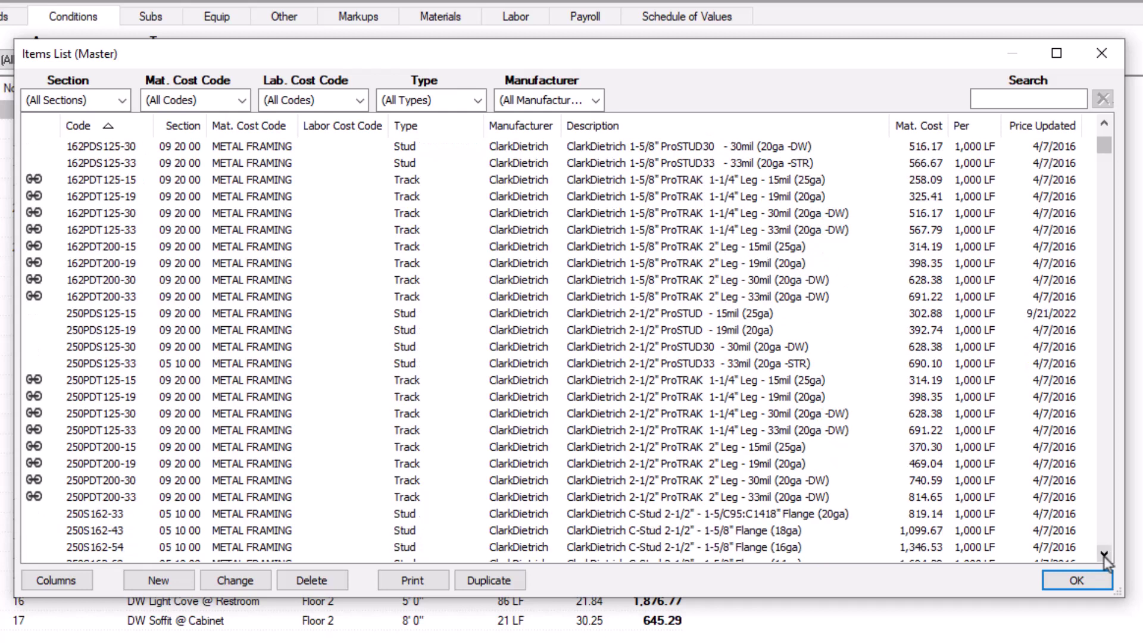
click(1104, 555)
click(1103, 555)
click(1104, 555)
click(1103, 555)
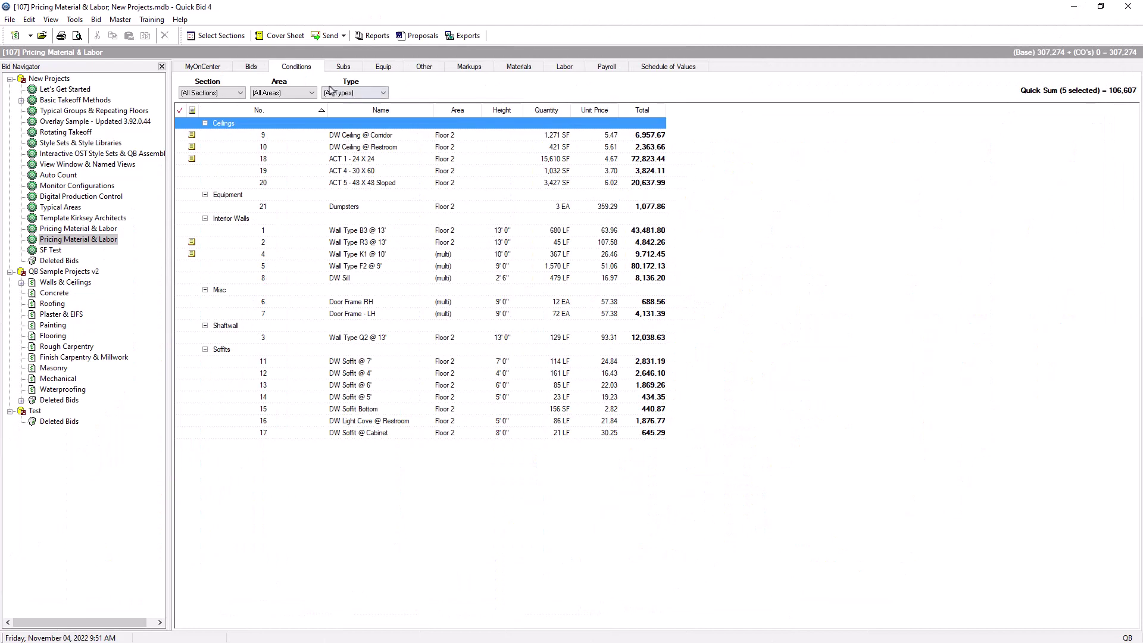
- Reopen the master Items List via Master > Items
click(128, 20)
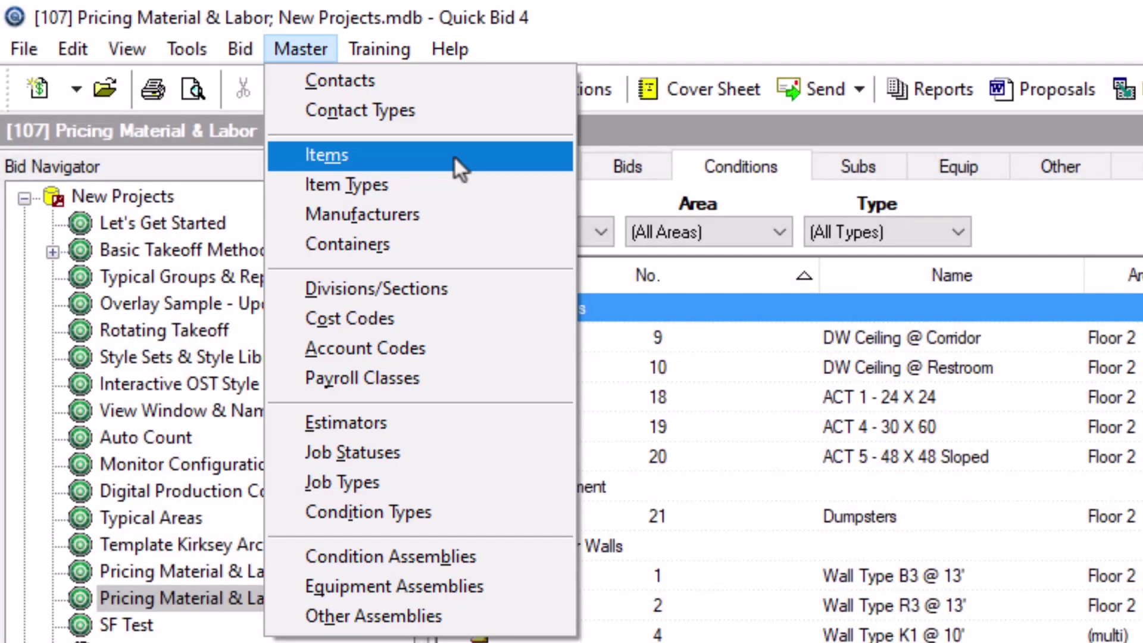
click(454, 155)
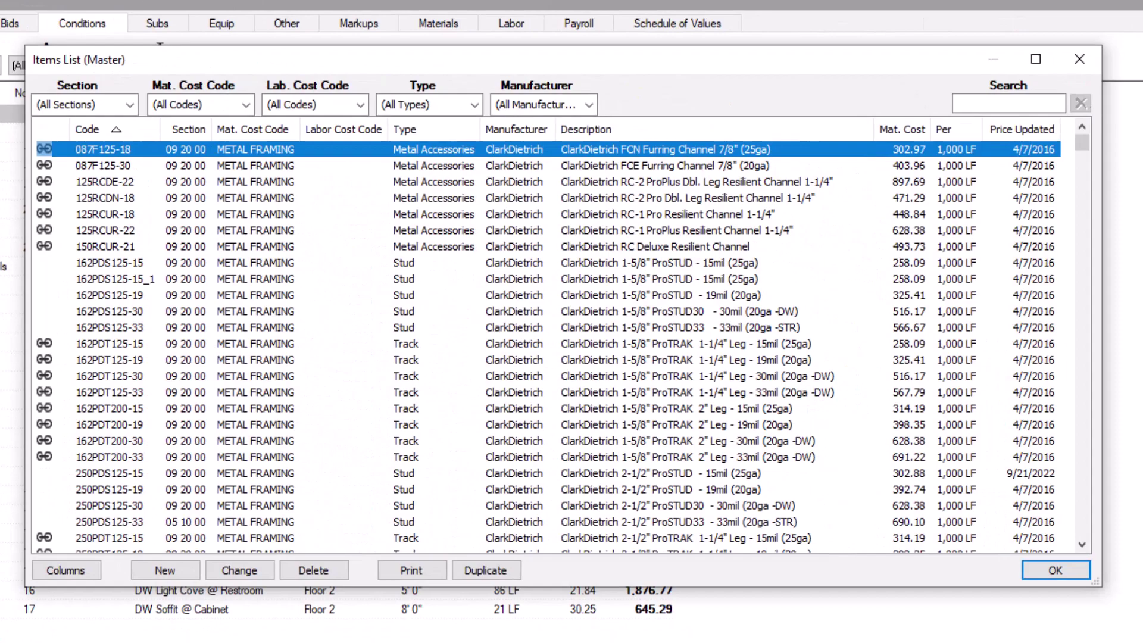
drag(1082, 146, 1104, 479)
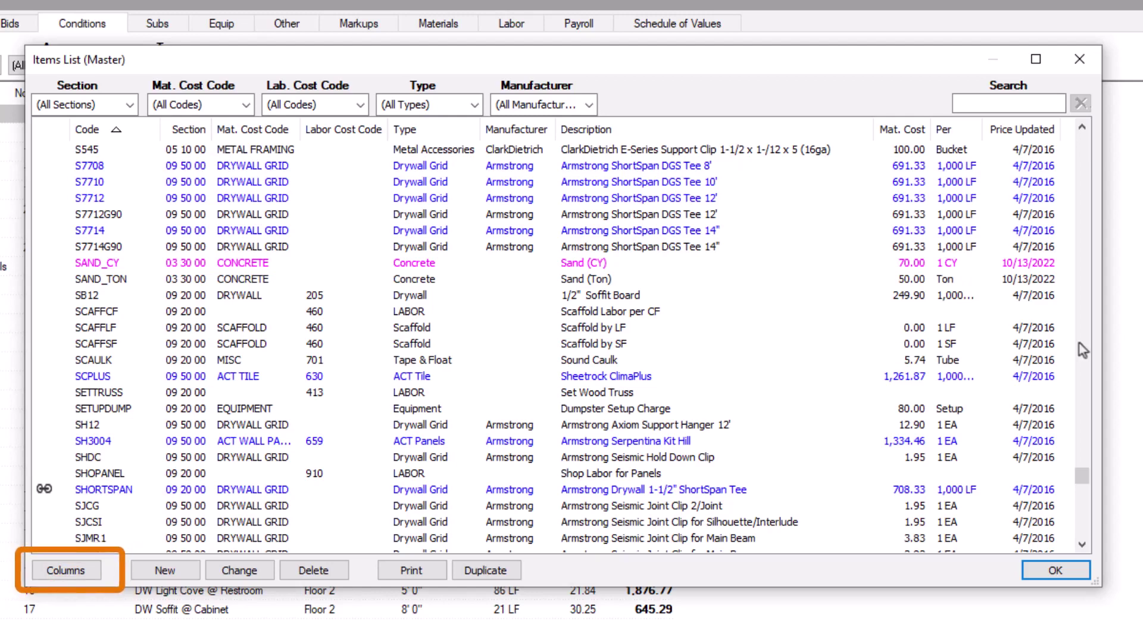
- Add the Sizes, Styles and Product Number columns to the items list
click(85, 570)
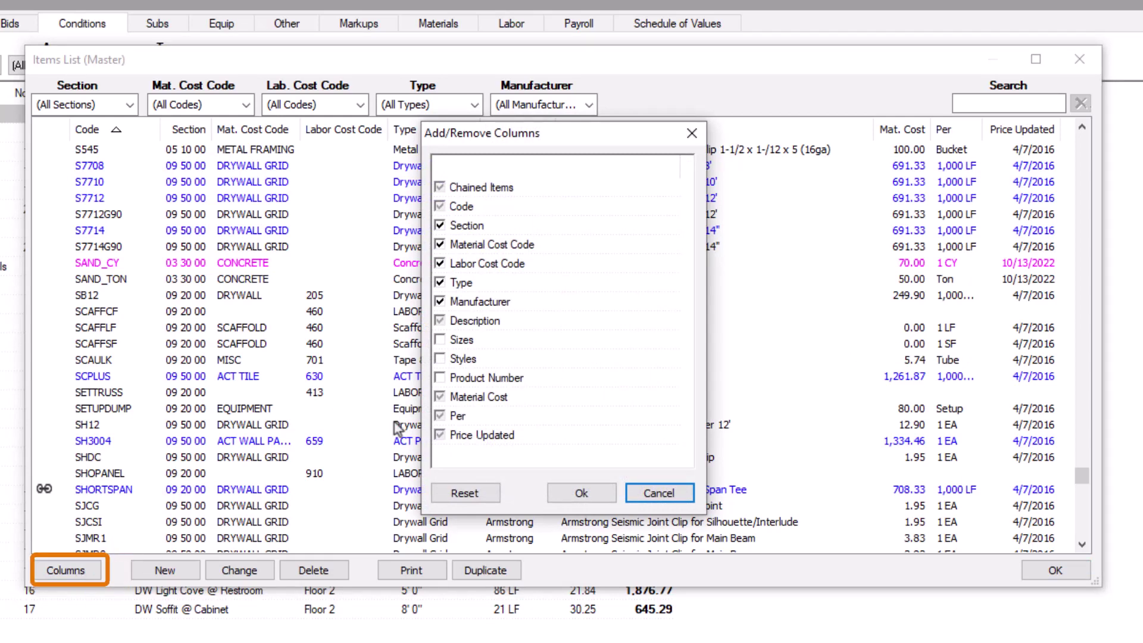
click(441, 341)
click(440, 359)
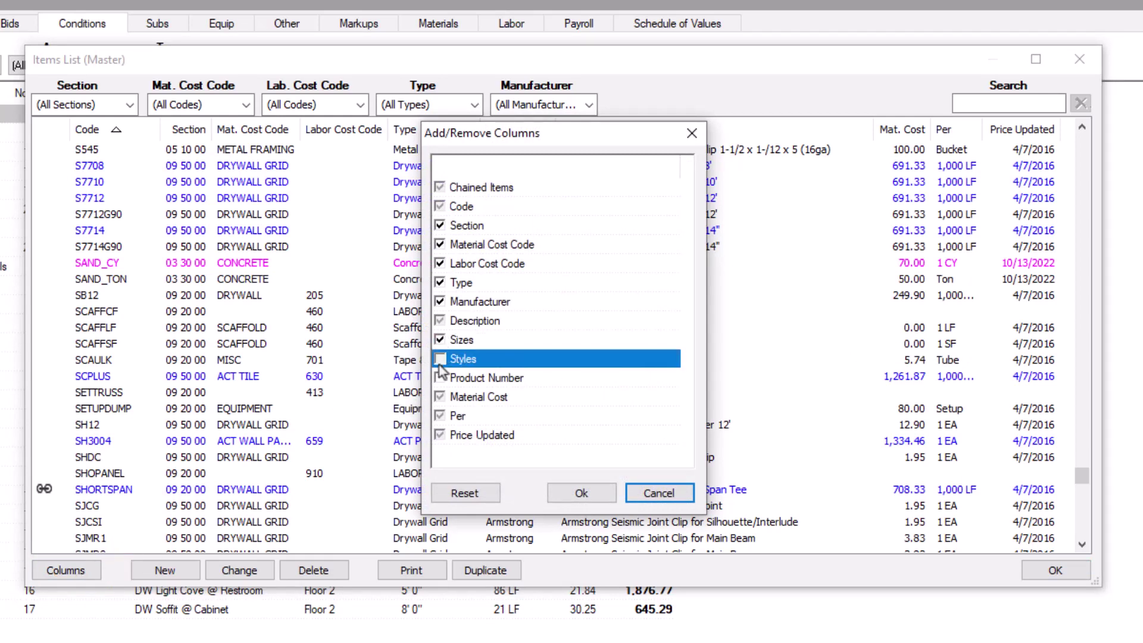
click(438, 380)
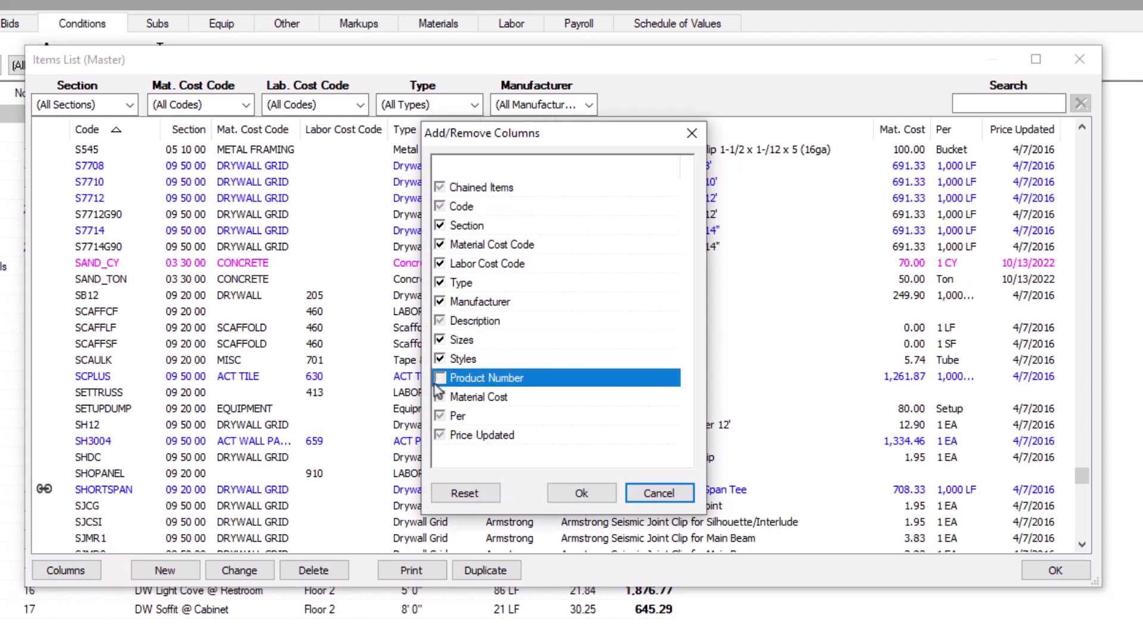
click(573, 495)
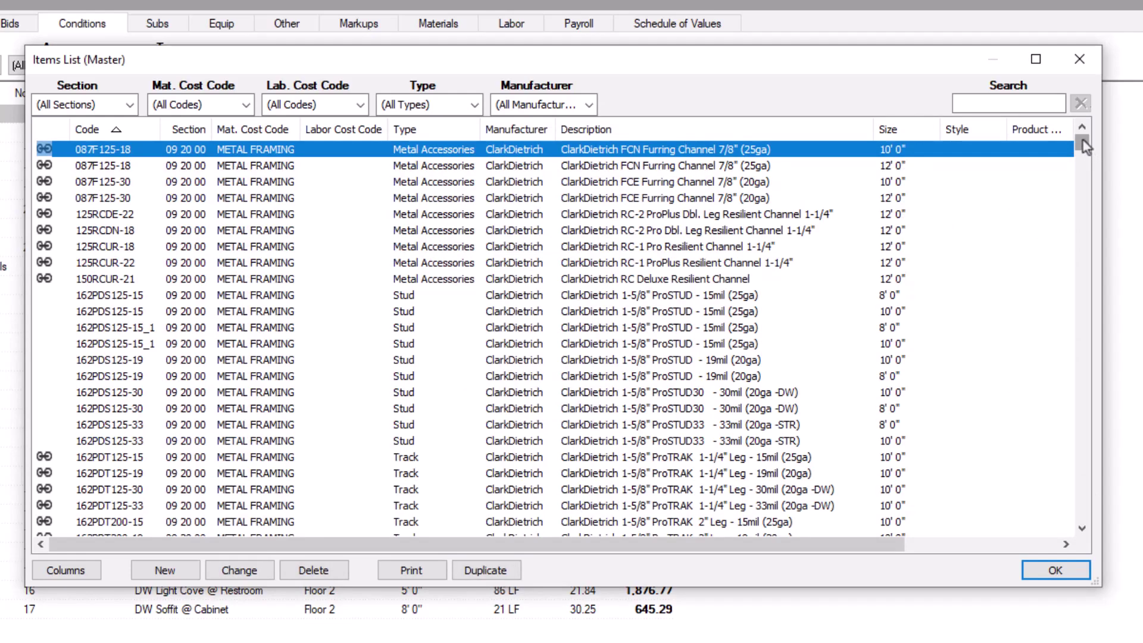
- Scroll to the A3150 tile items and select all nine A3150 rows
drag(1084, 148, 1091, 221)
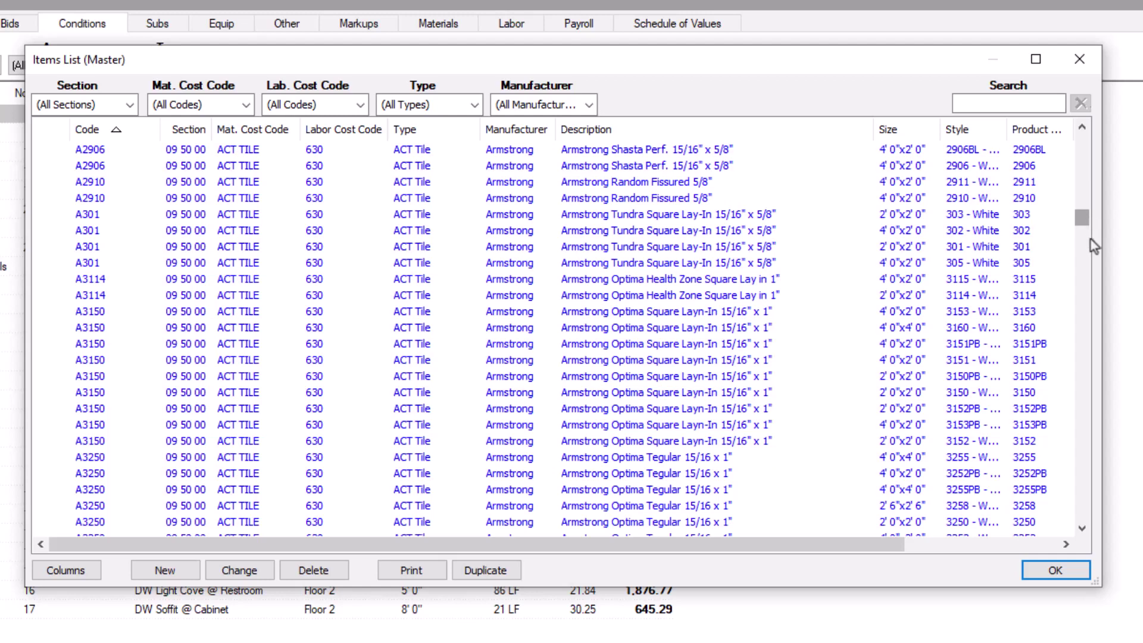
click(102, 313)
shift+click(104, 441)
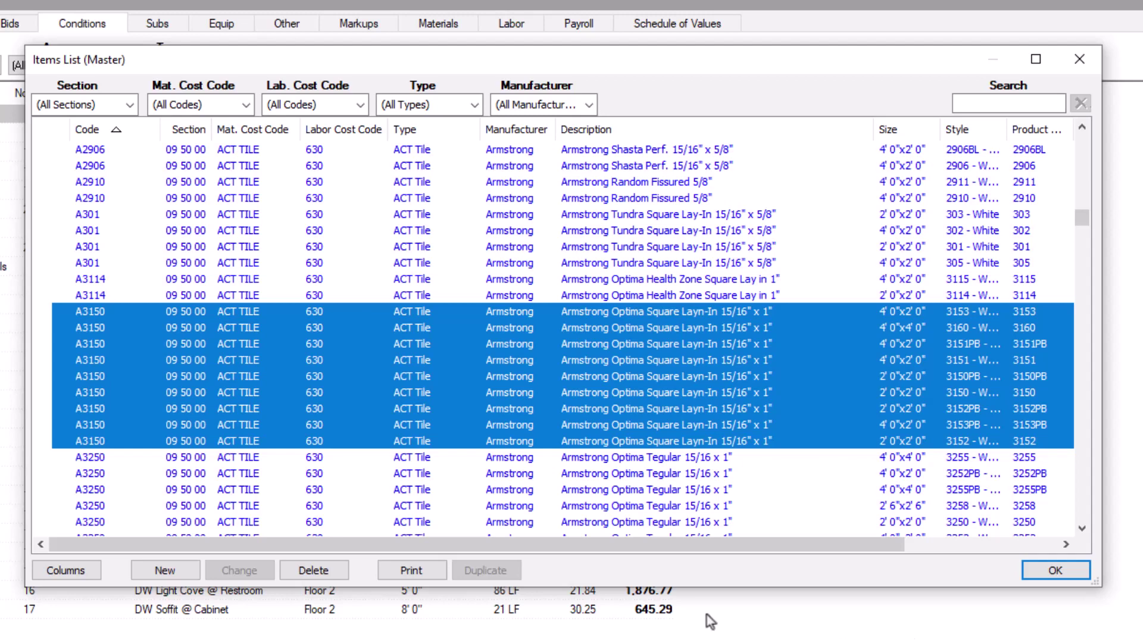
- Remove the Sizes, Styles and Product Number columns from the items list
click(66, 571)
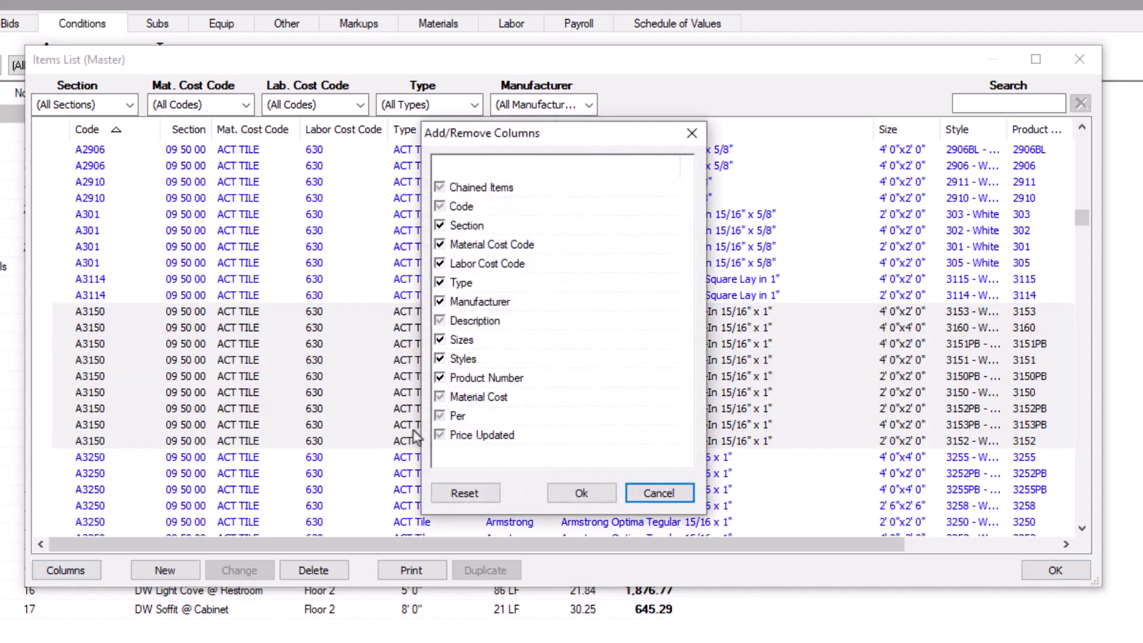
click(441, 340)
click(440, 359)
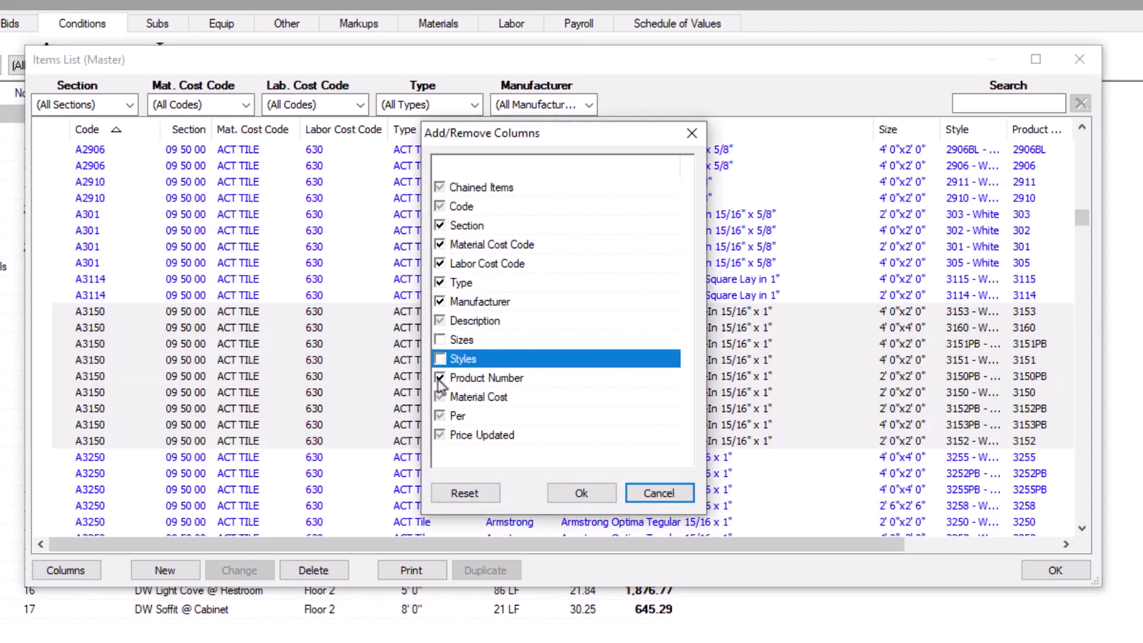
click(440, 378)
click(581, 492)
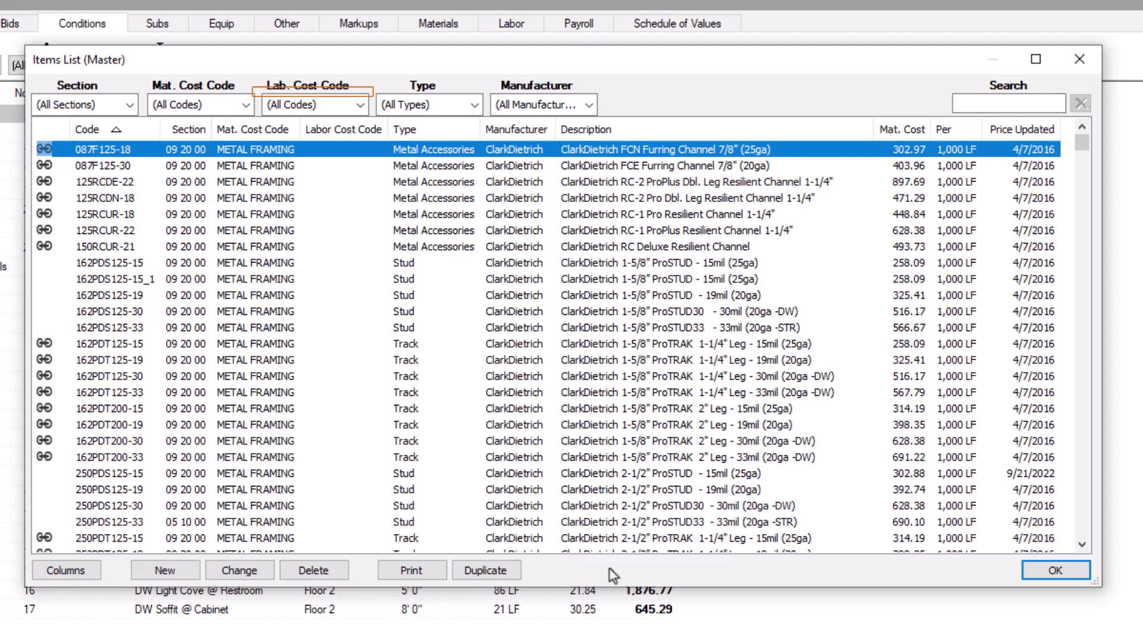
click(132, 105)
click(130, 105)
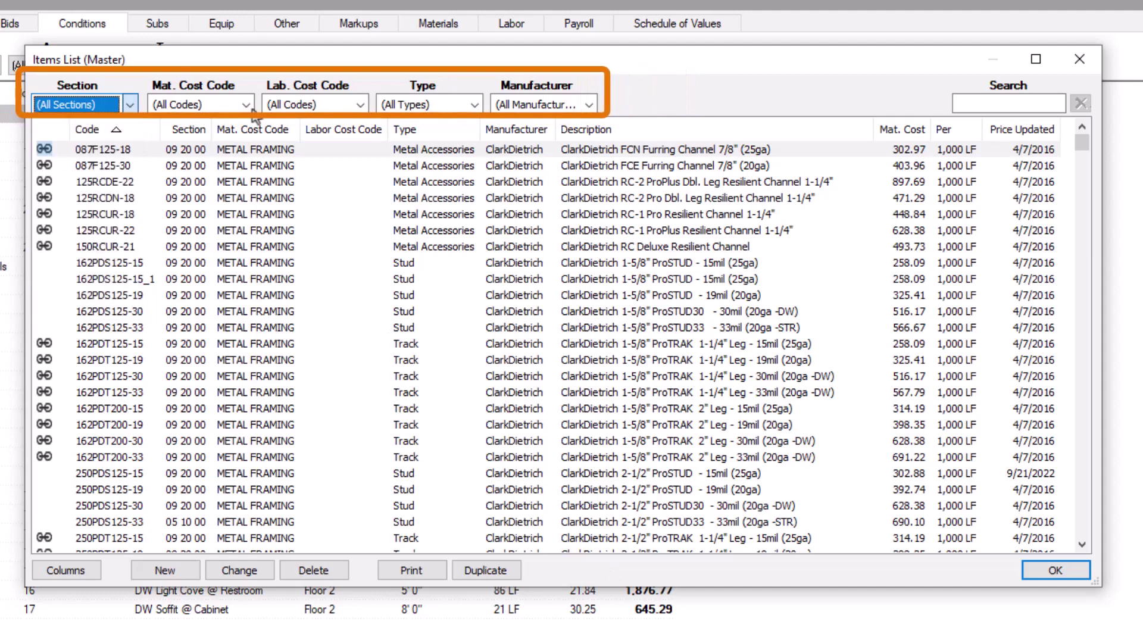
click(245, 105)
click(360, 106)
click(360, 106)
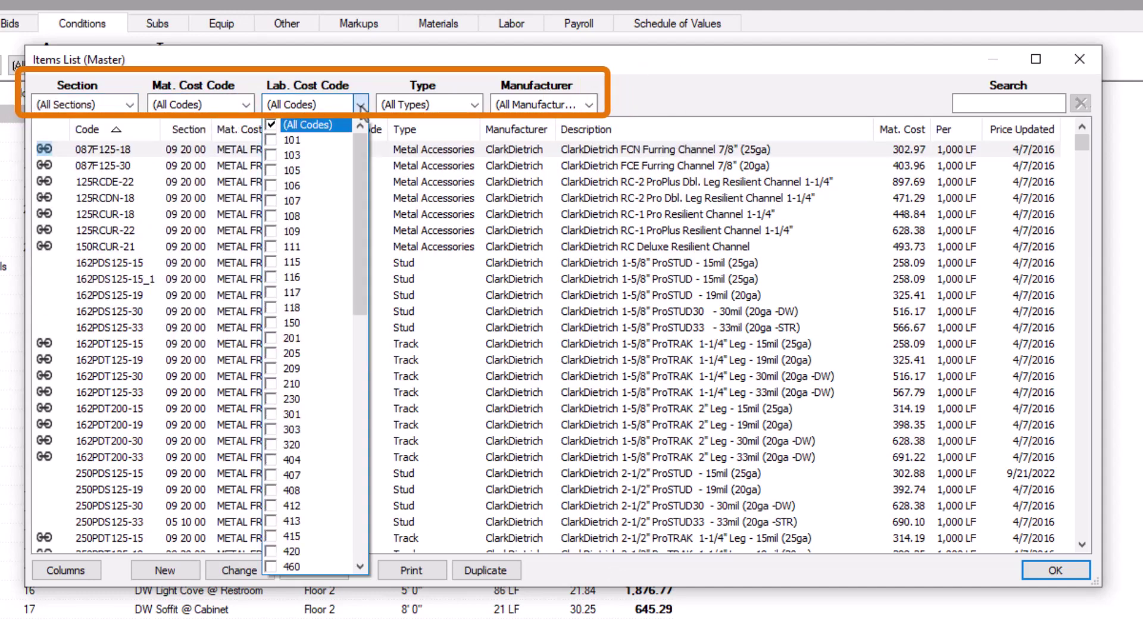
click(475, 106)
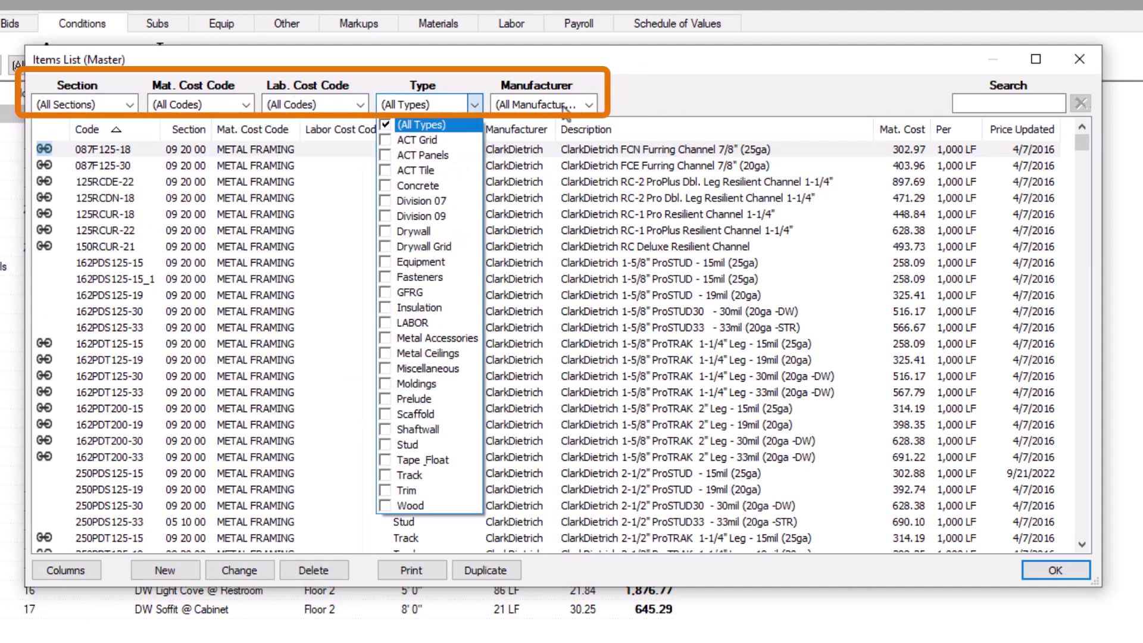
click(589, 106)
click(589, 105)
click(671, 103)
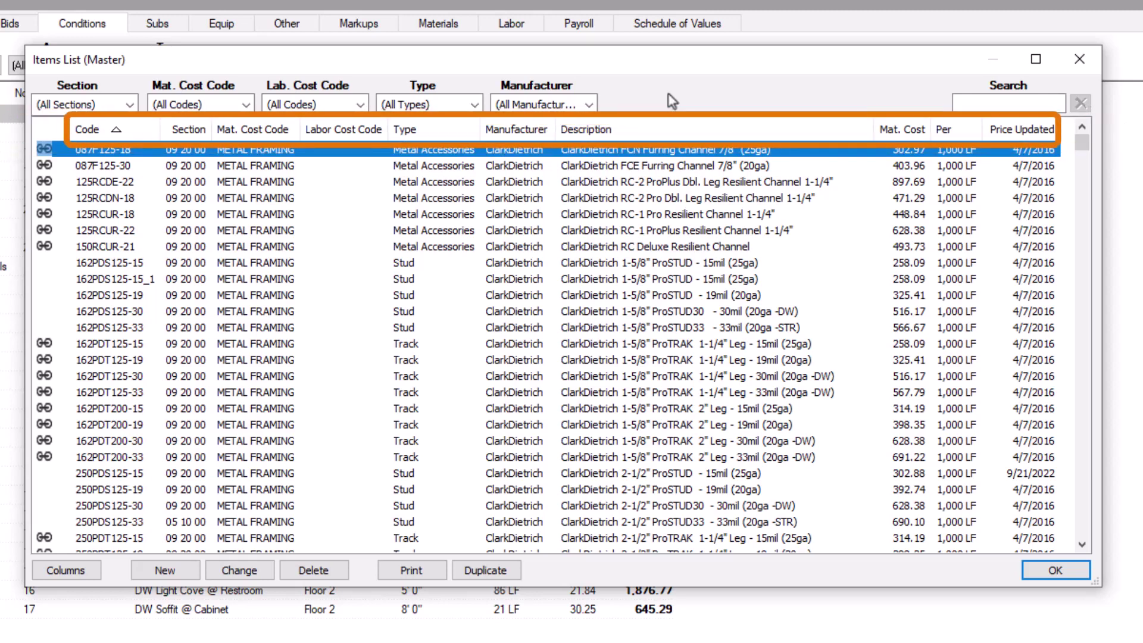
- Sort the items by the Description column, finishing in descending order
click(622, 129)
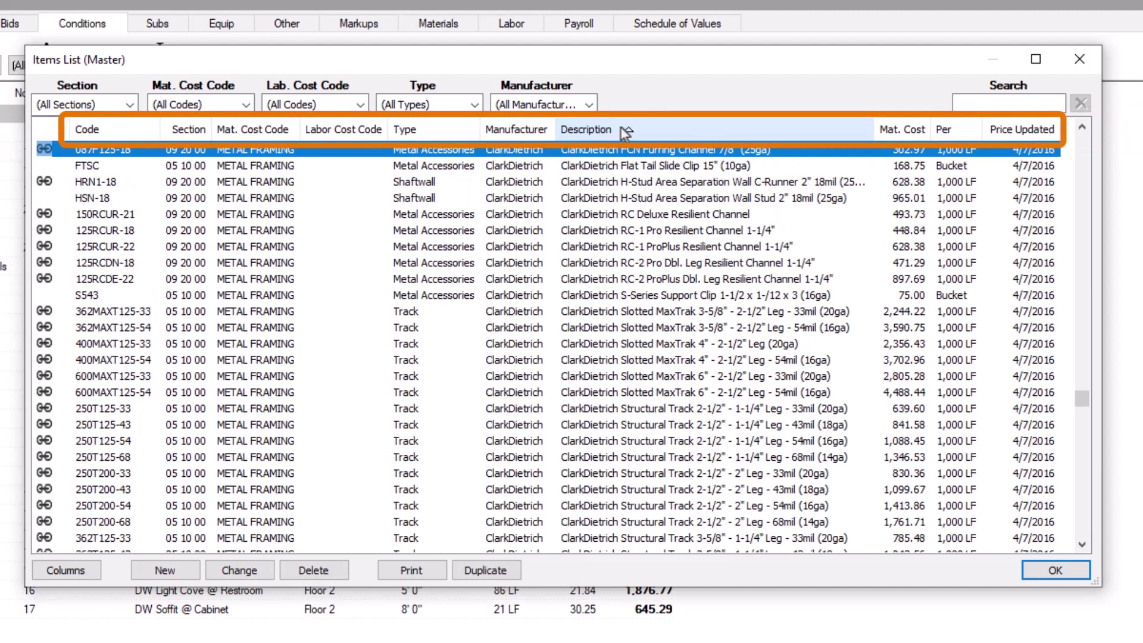
click(586, 131)
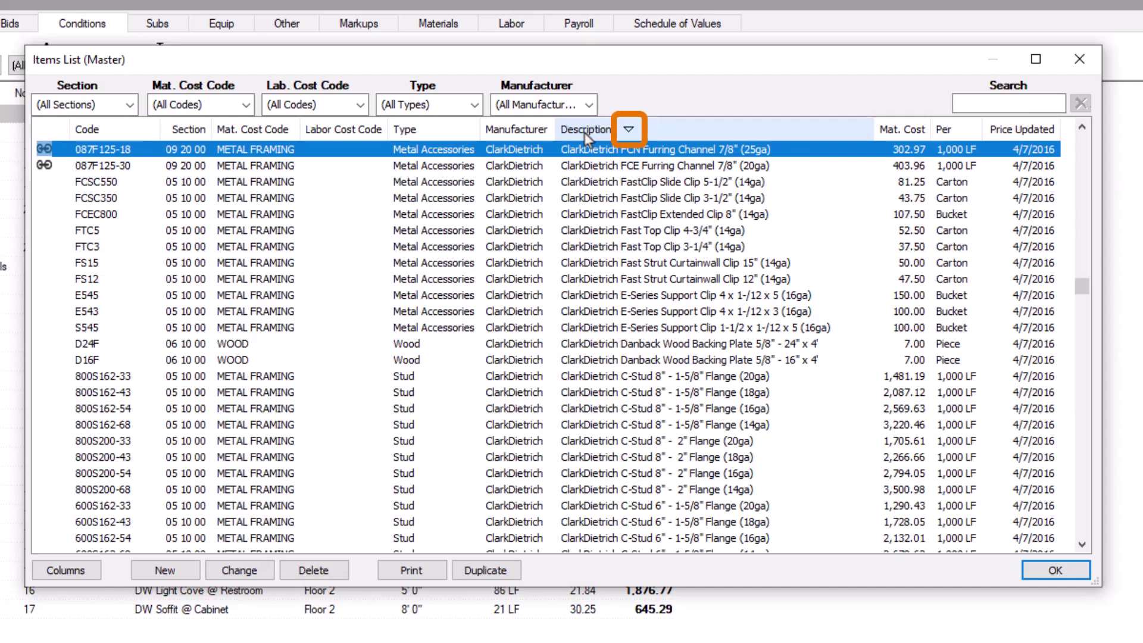
click(586, 135)
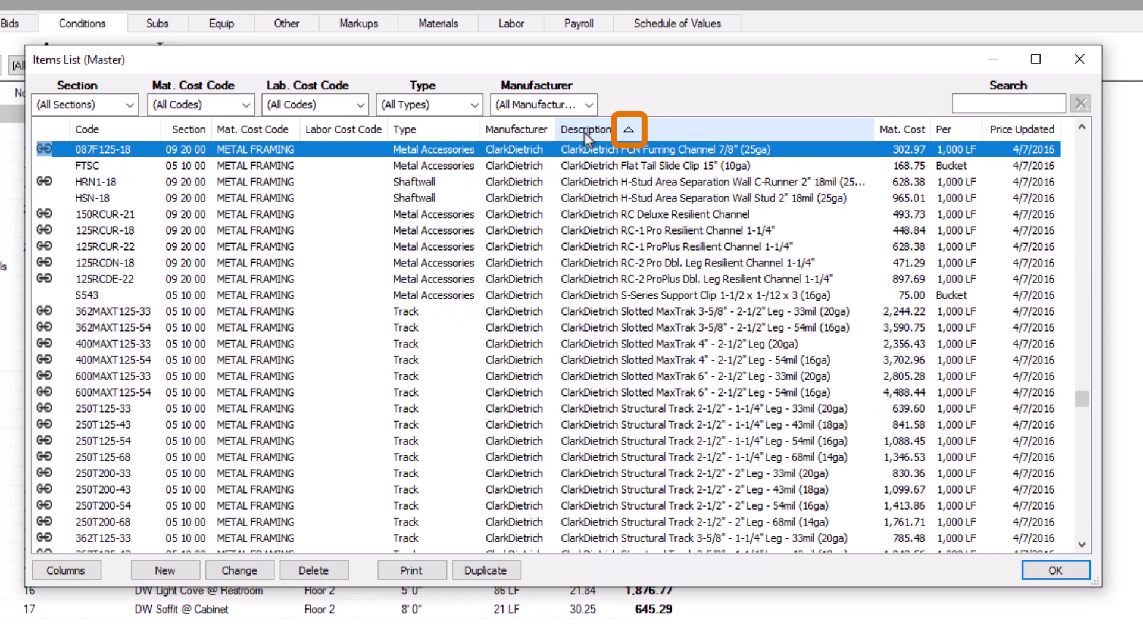
click(587, 136)
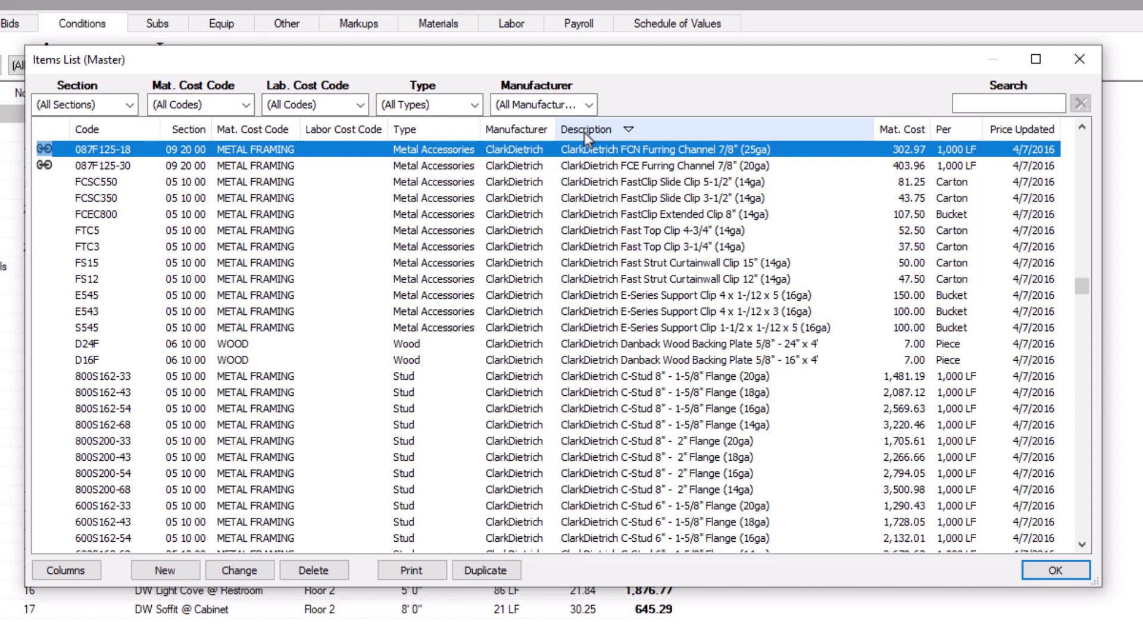
key(f)
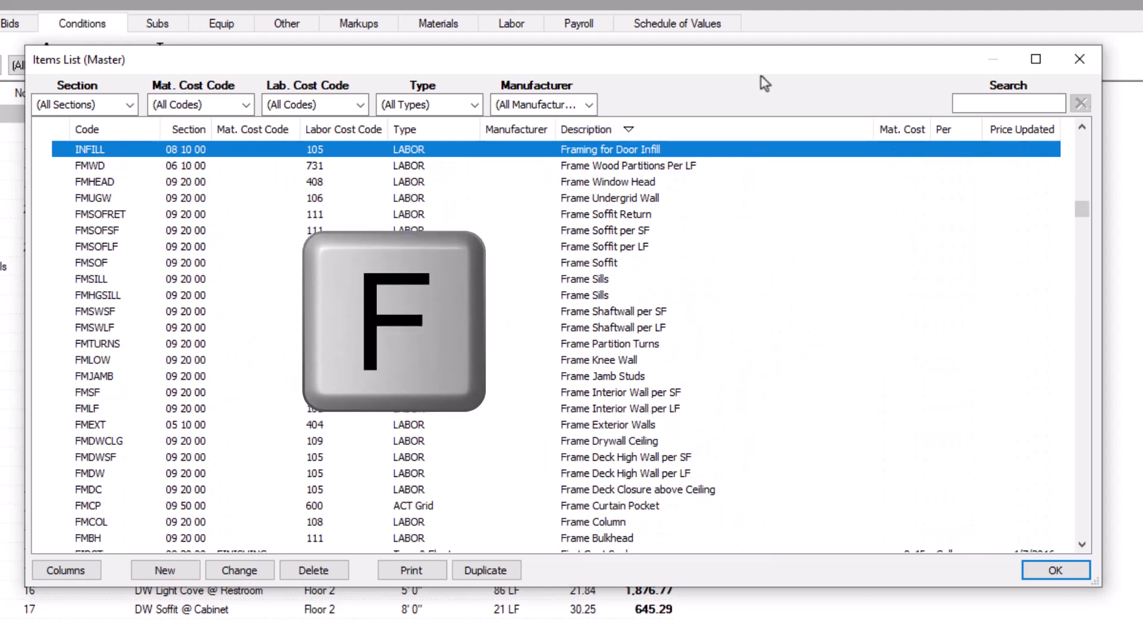
key(h)
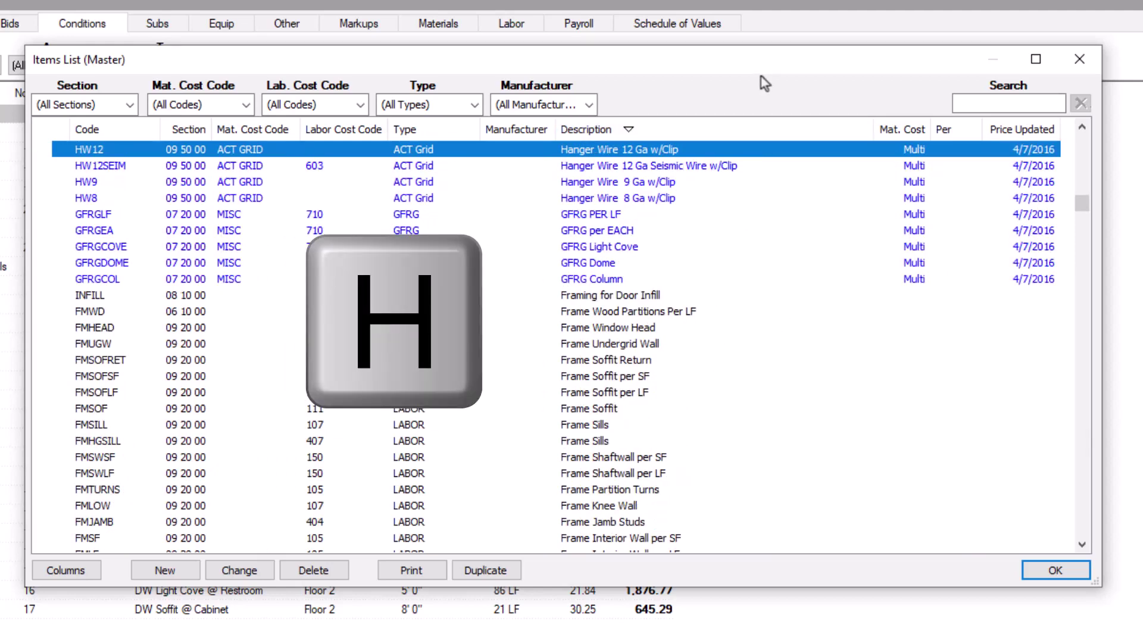
click(1038, 110)
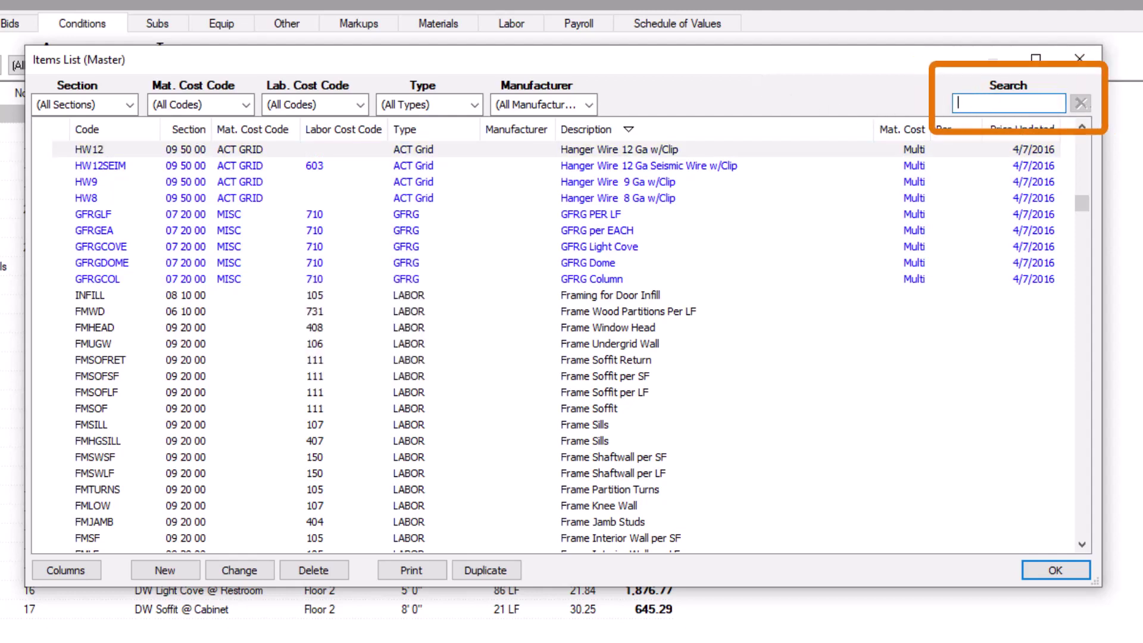
text(trac)
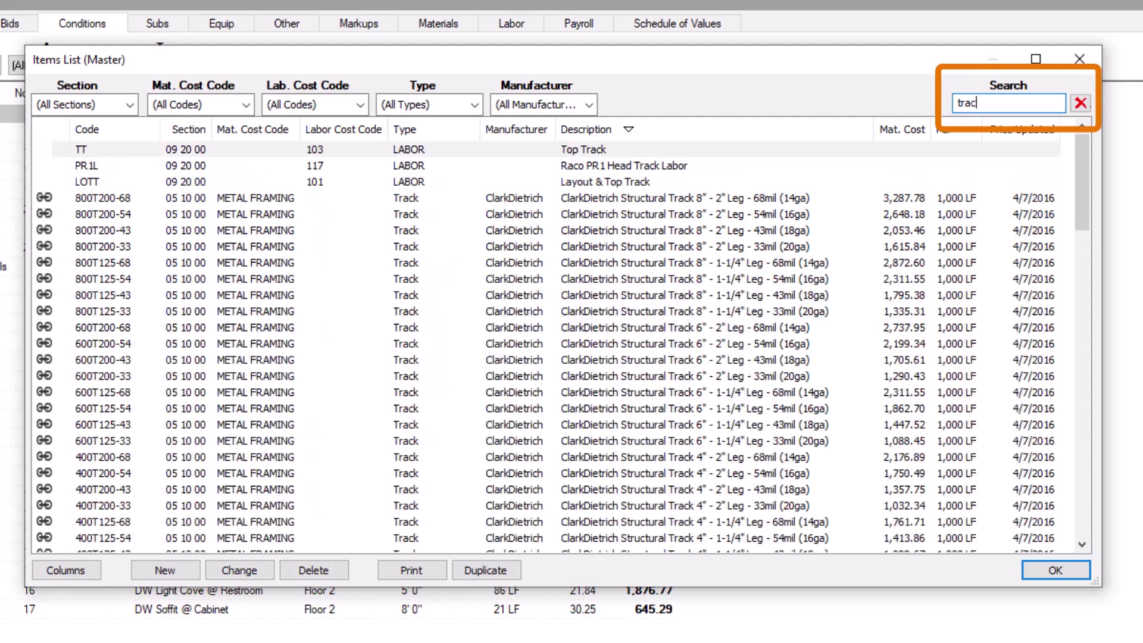
text(k)
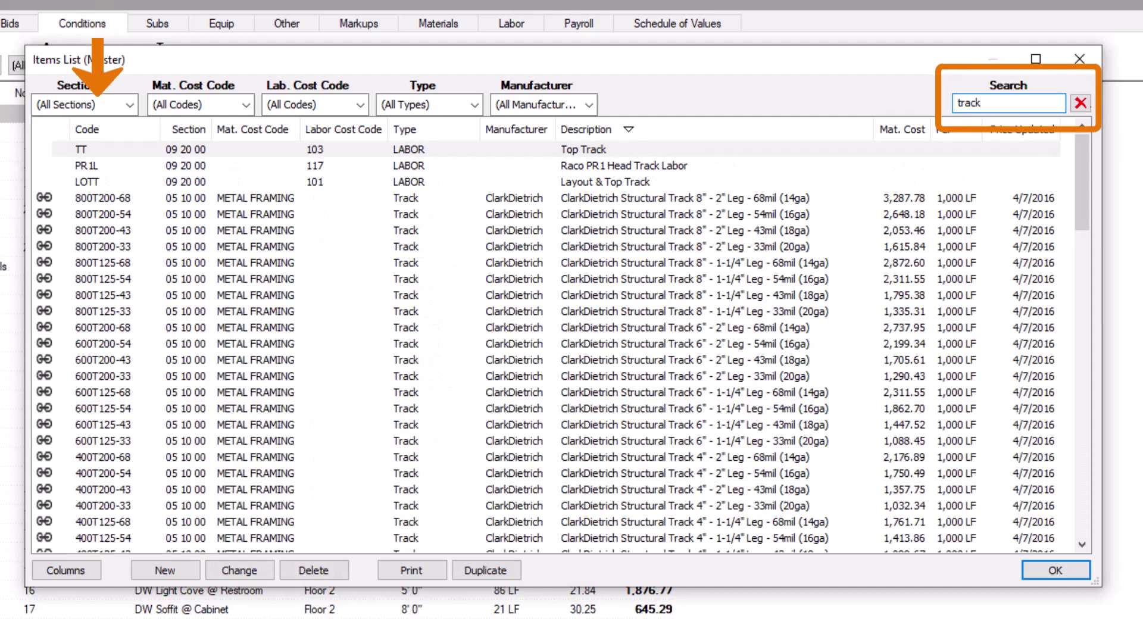
key(BackSpace)
key(BackSpace)
key(BackSpace)
key(BackSpace)
key(BackSpace)
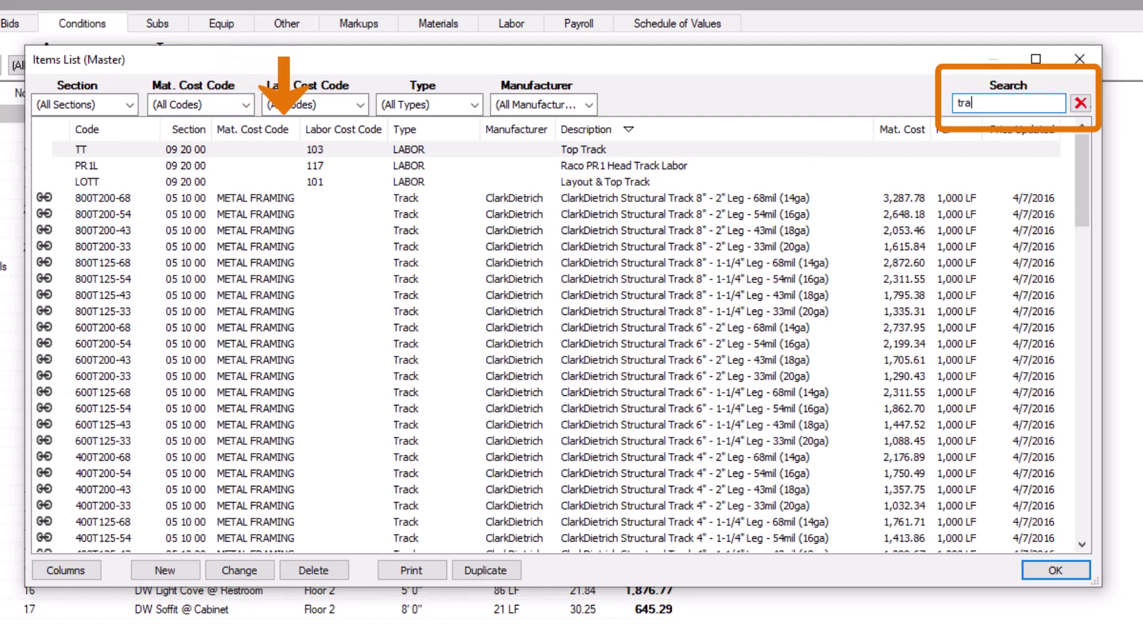
text(stud)
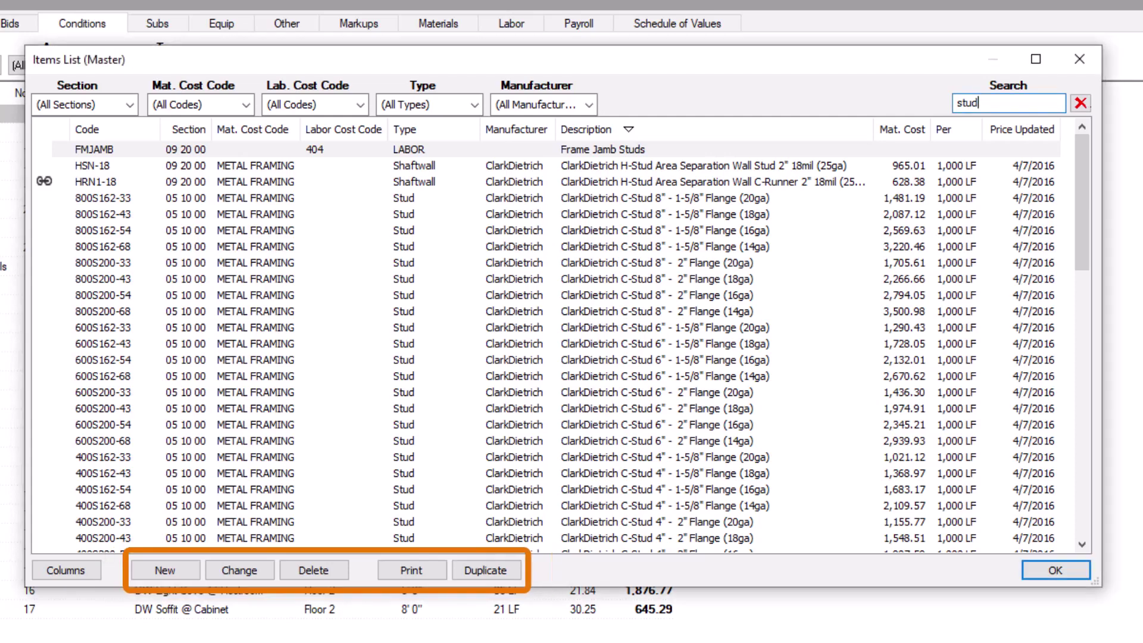
click(1081, 104)
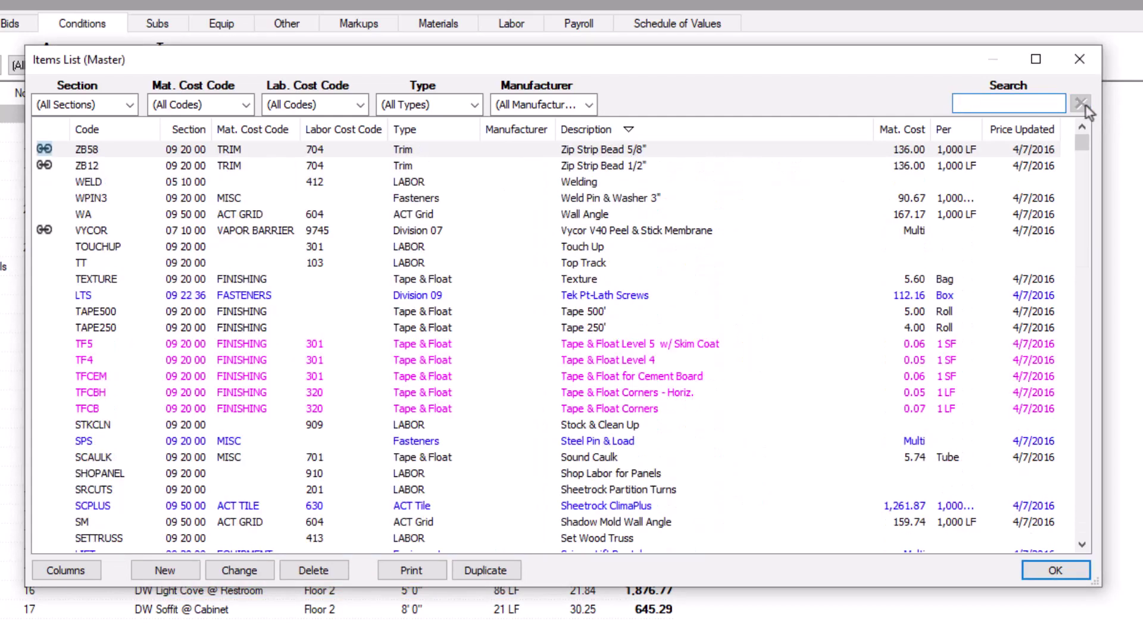
- Search for 'CLIP' and duplicate the Panel Clip item
text(CLIP)
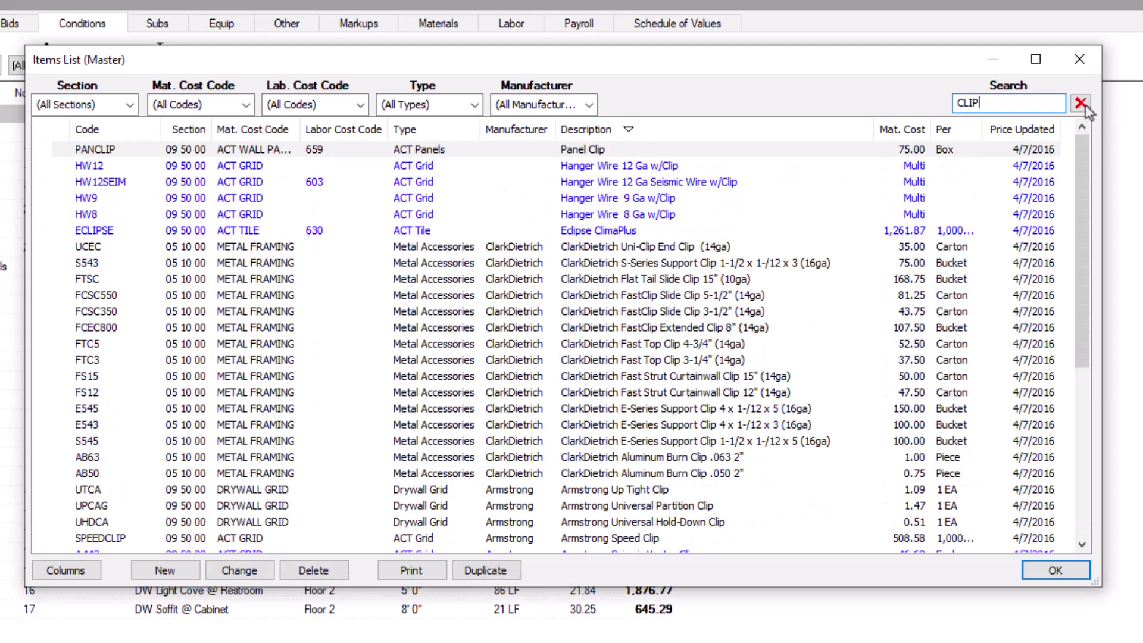
click(659, 153)
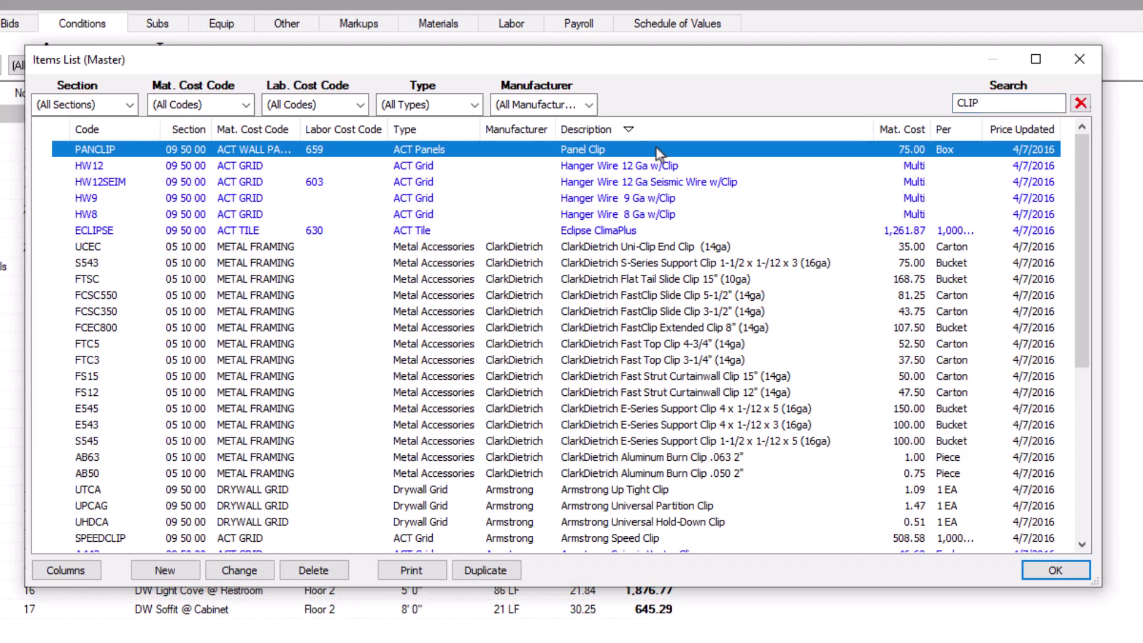
click(487, 572)
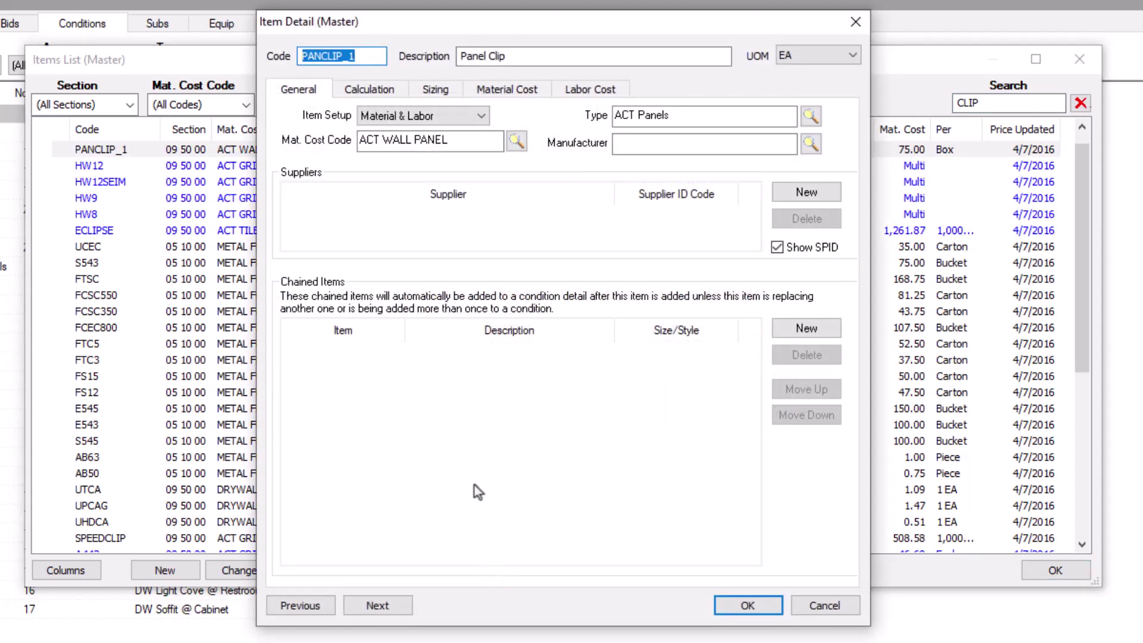
- Review the copy's Calculation, Sizing, Material Cost and Labor Cost tabs, then accept it as PANCLIP_1
click(364, 91)
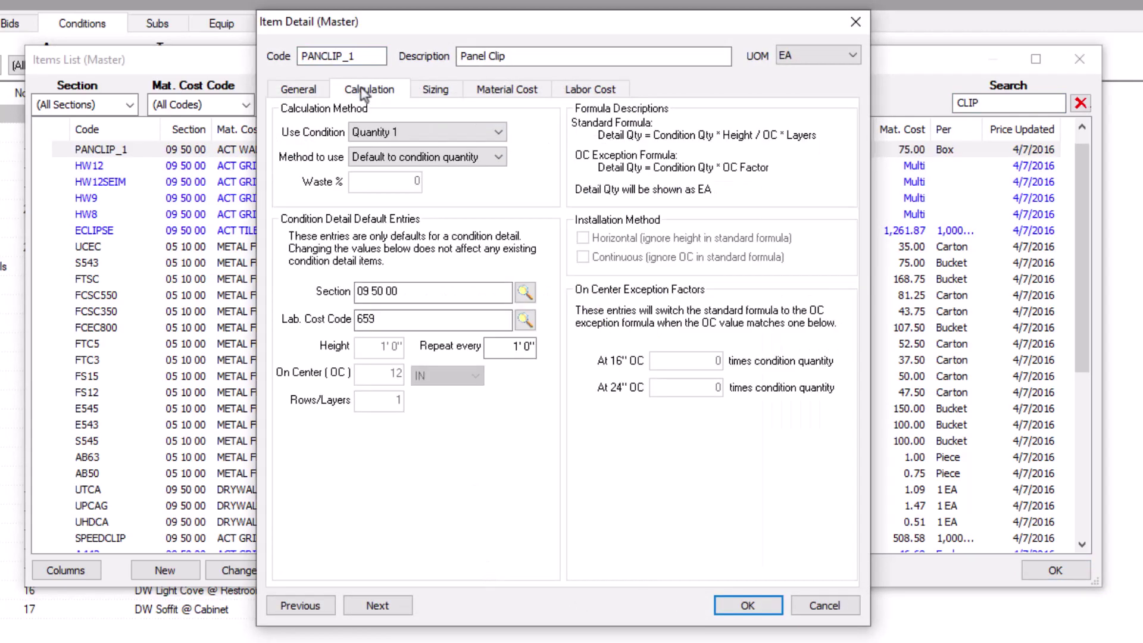
click(438, 92)
click(503, 94)
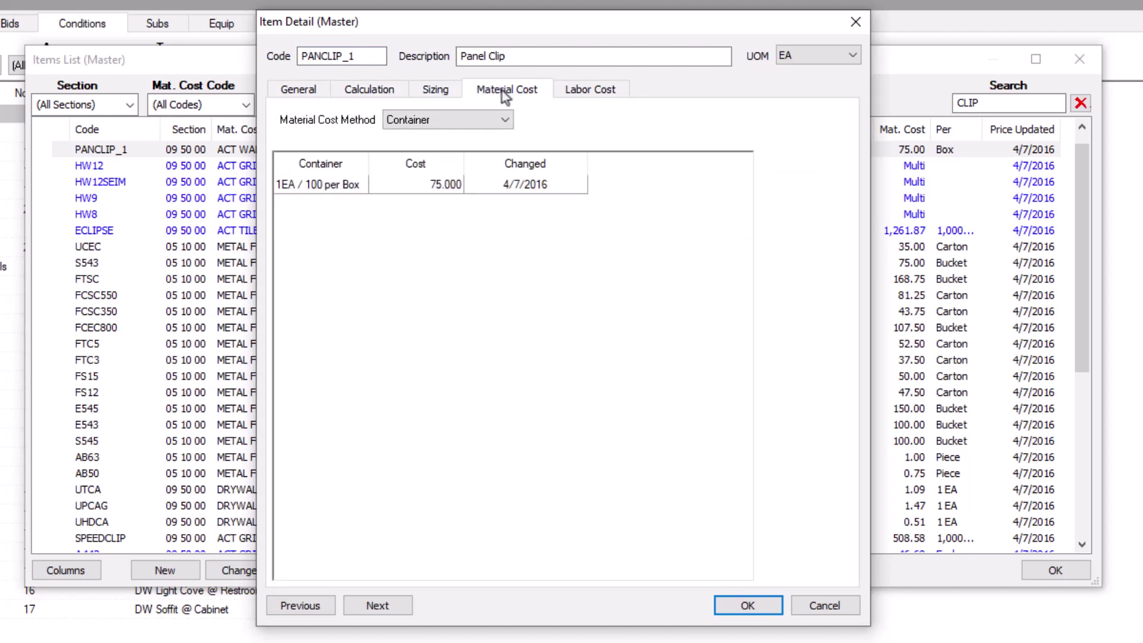
click(589, 94)
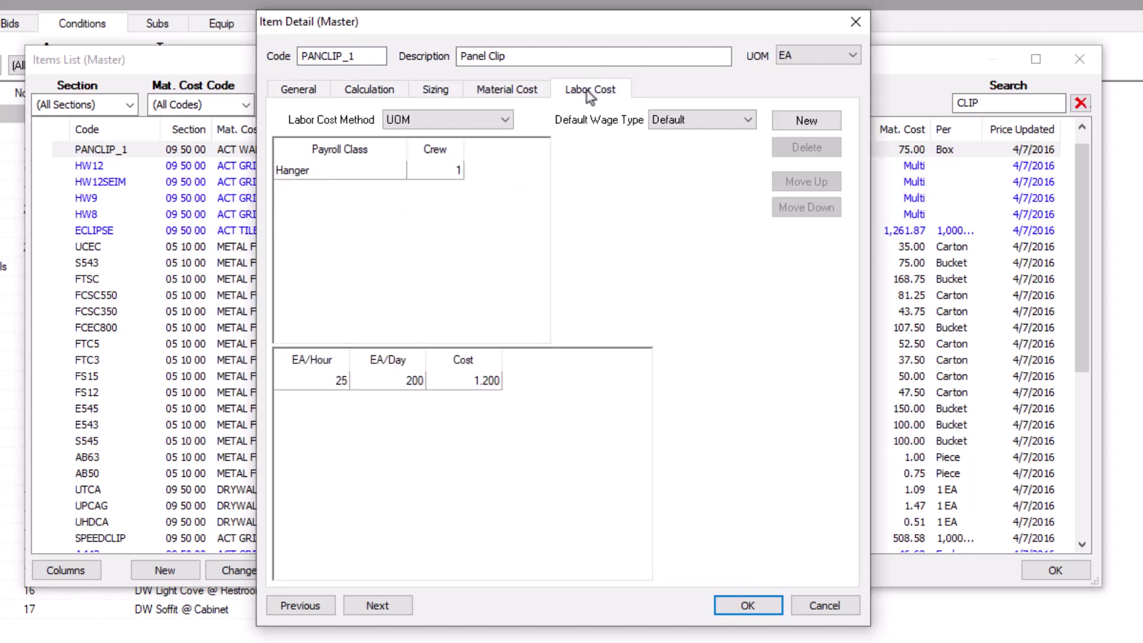
click(751, 606)
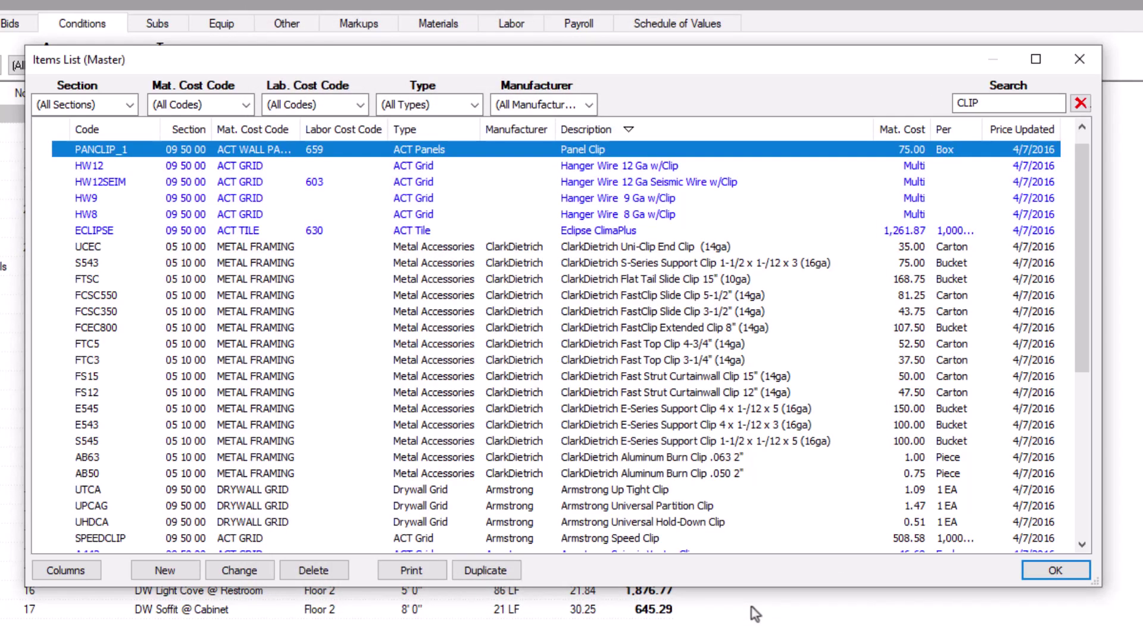
- Delete the original PANCLIP item
click(1081, 128)
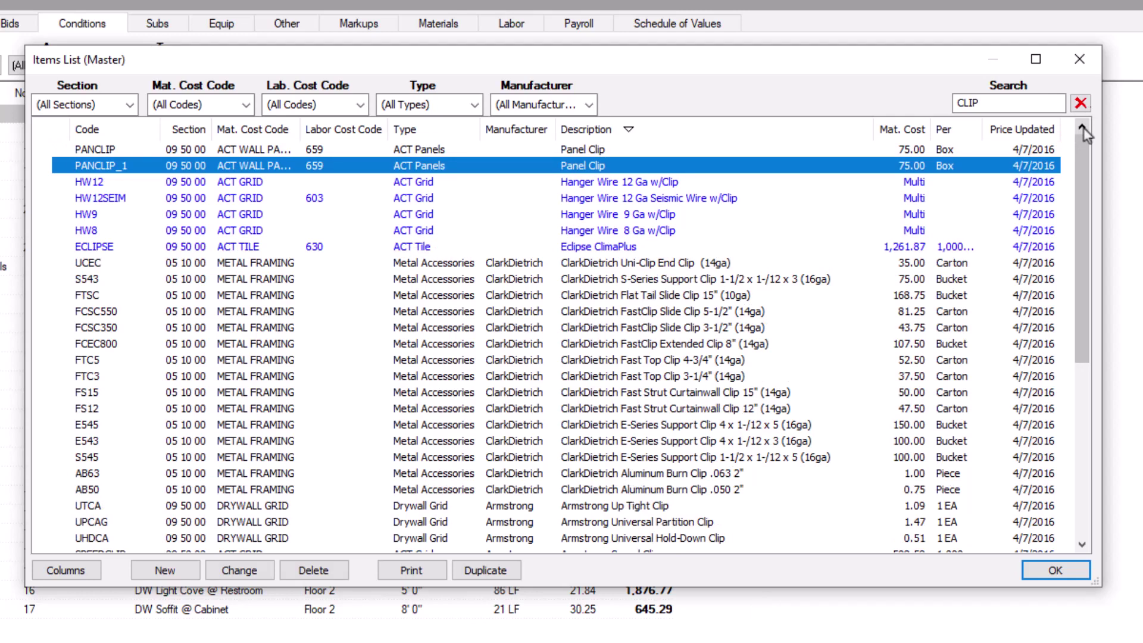
click(905, 151)
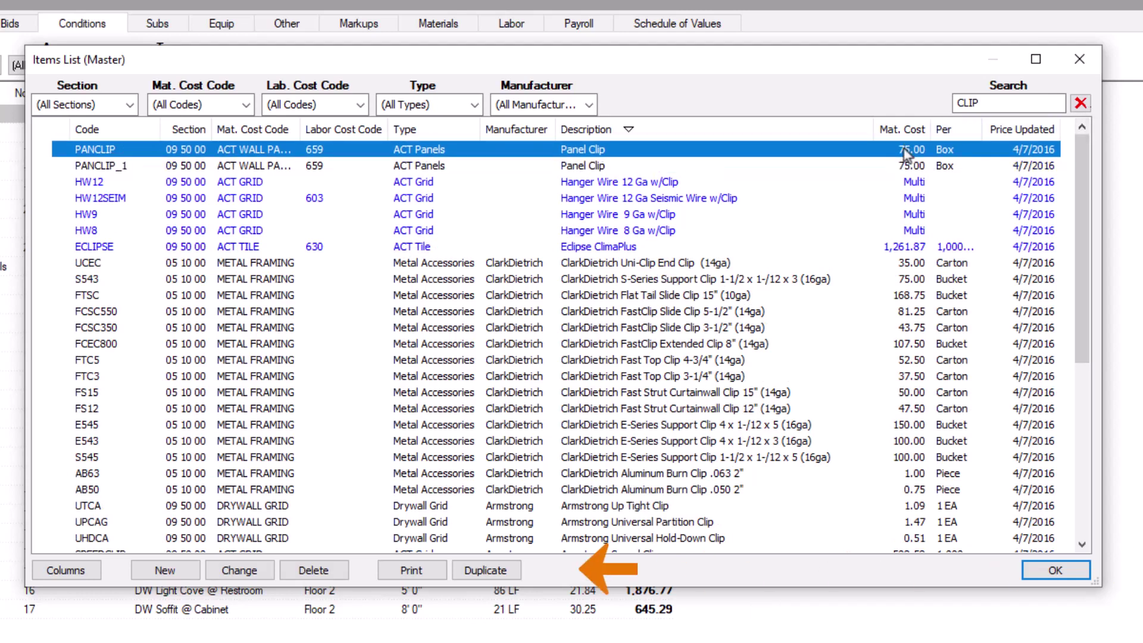
click(332, 569)
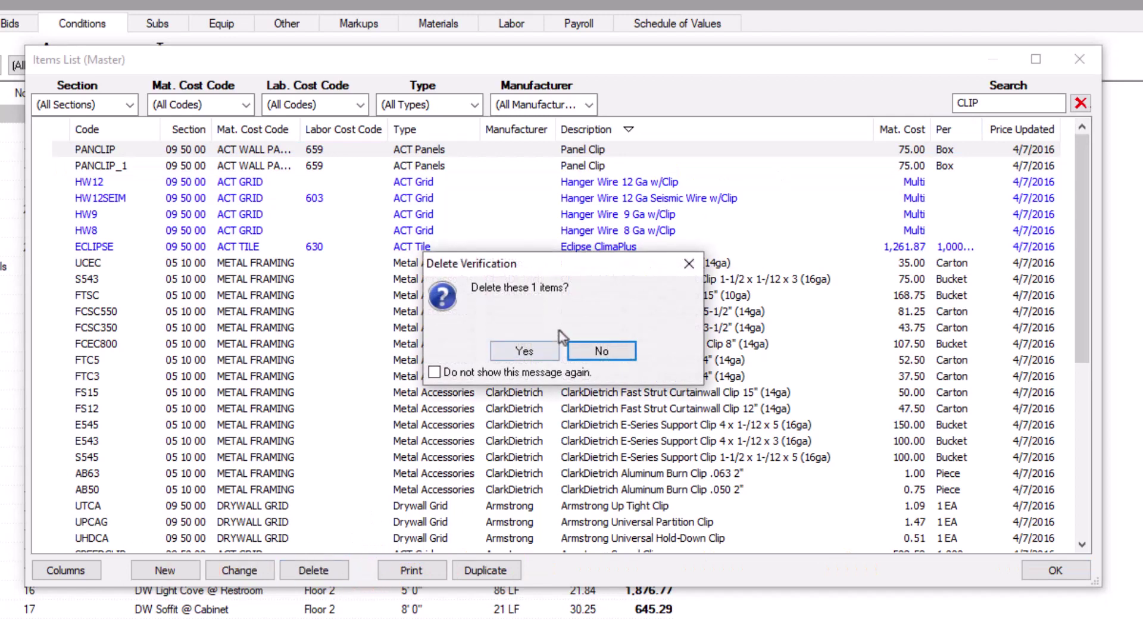
click(524, 350)
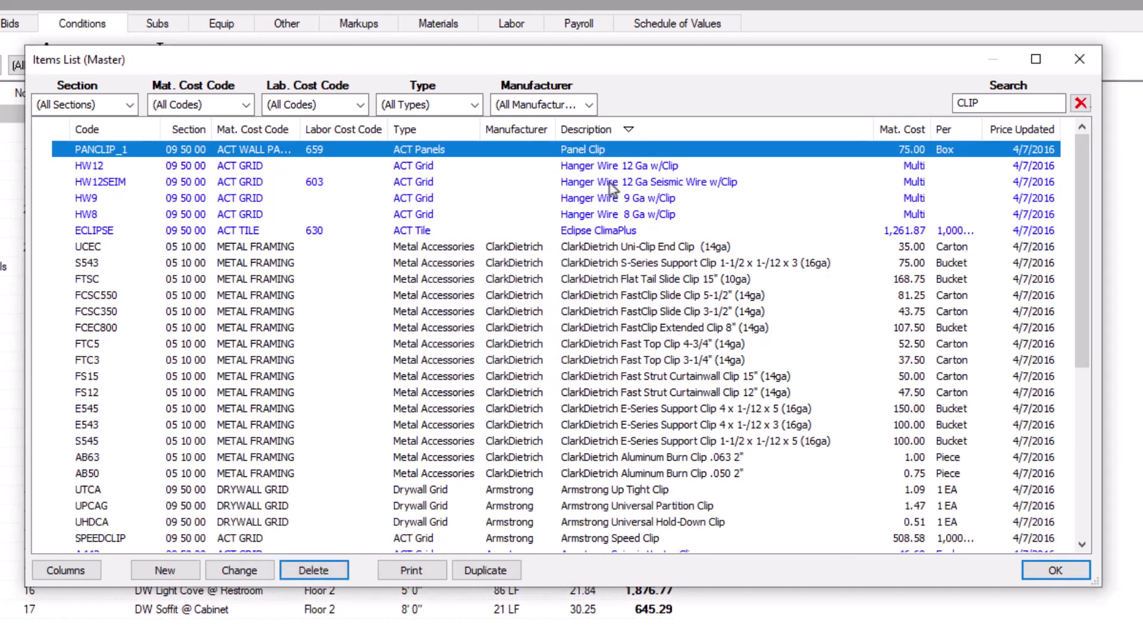
- Try deleting the HW12 hanger wire item and dismiss the item-in-use error
click(610, 169)
click(343, 566)
click(544, 354)
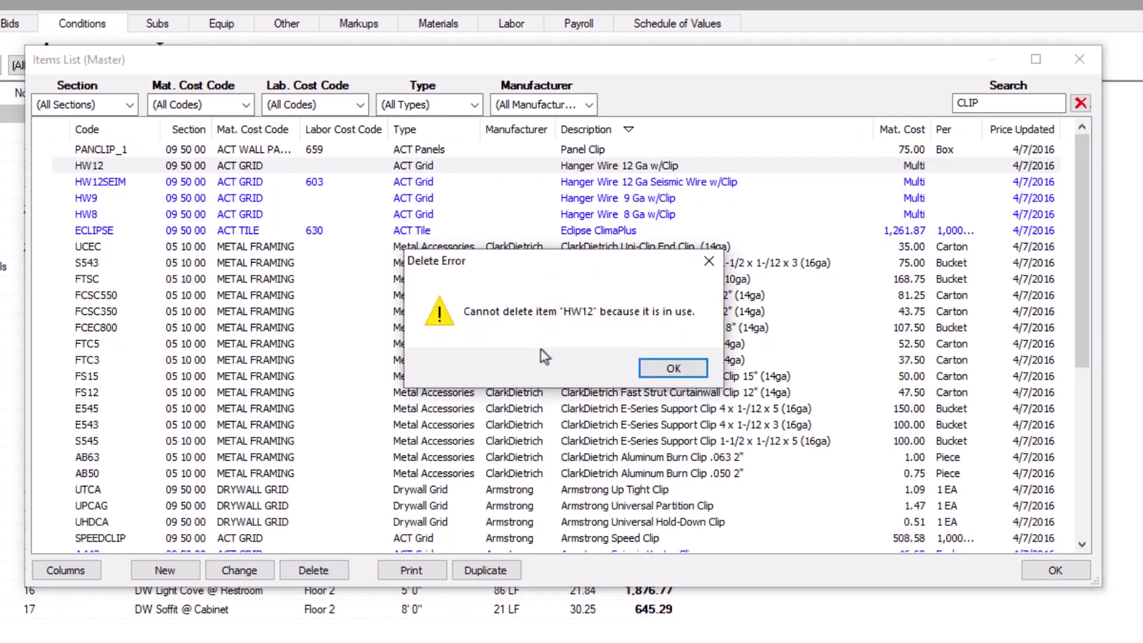
click(672, 368)
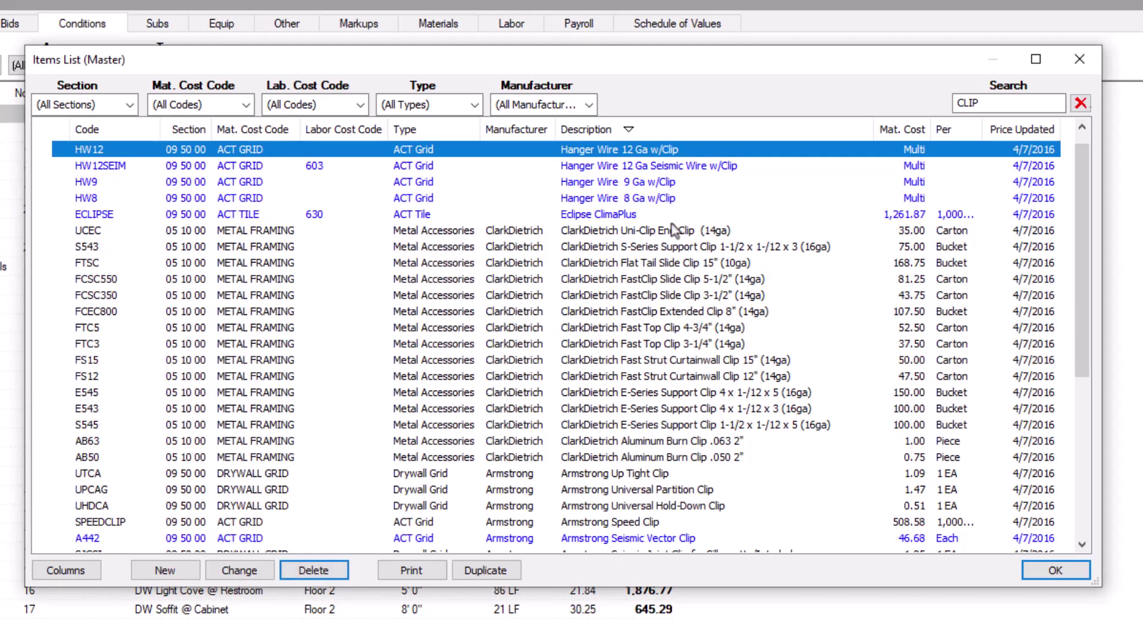
- Show where HW12 is in use and select all the ClarkDietrich clip items
right_click(660, 156)
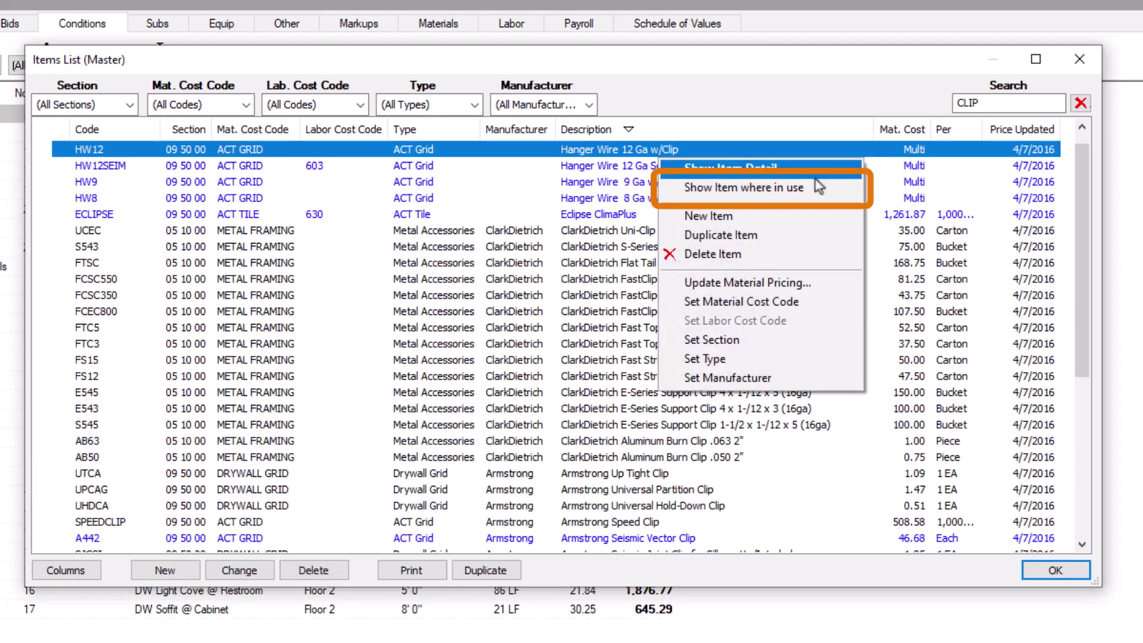
click(838, 198)
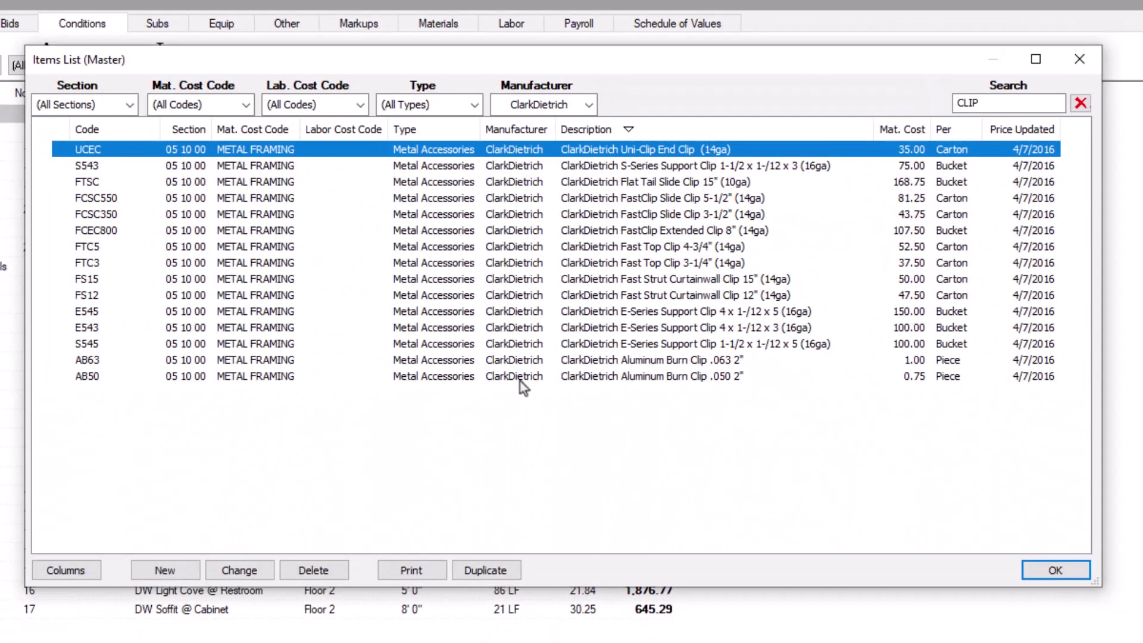
shift+click(517, 379)
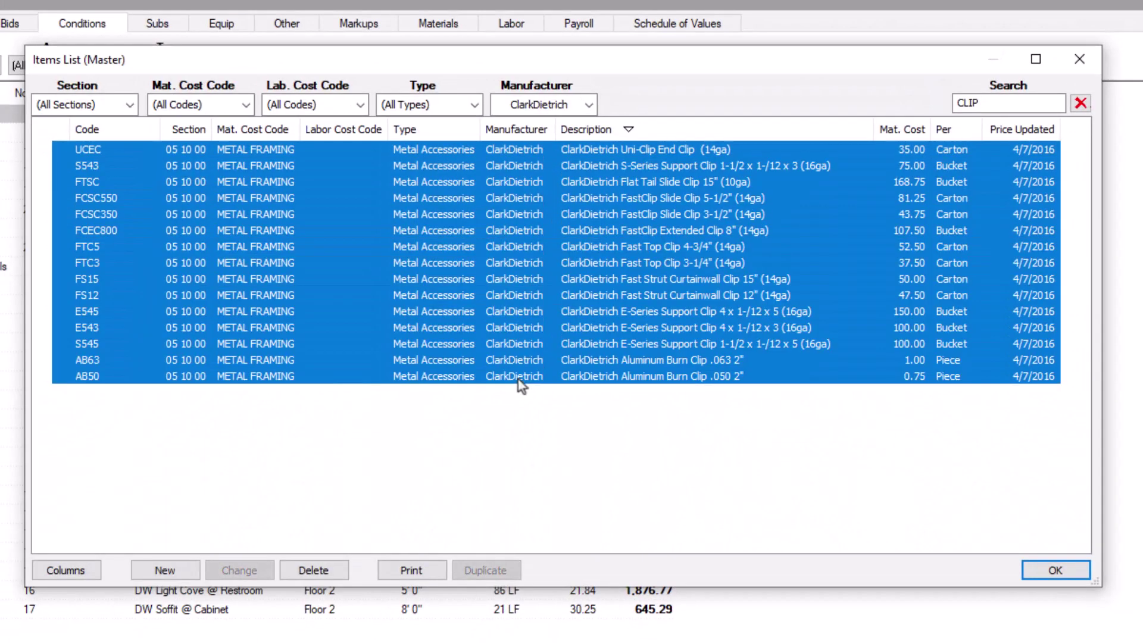
- Apply a 10 percent material price update to the selected clip items
right_click(527, 239)
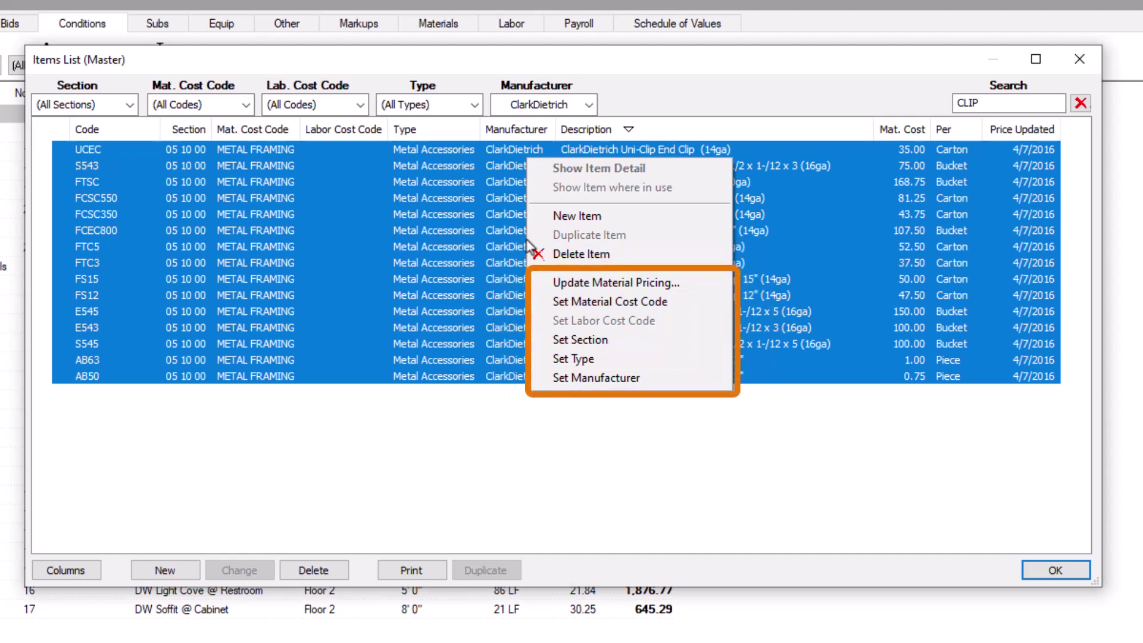
click(683, 289)
text(10)
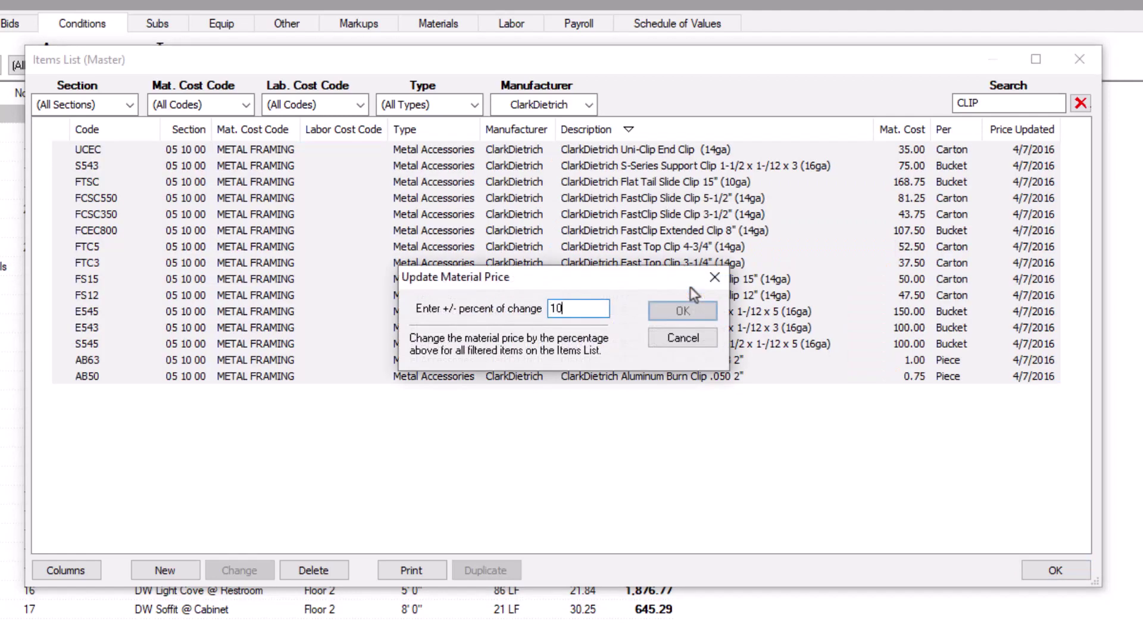
click(692, 313)
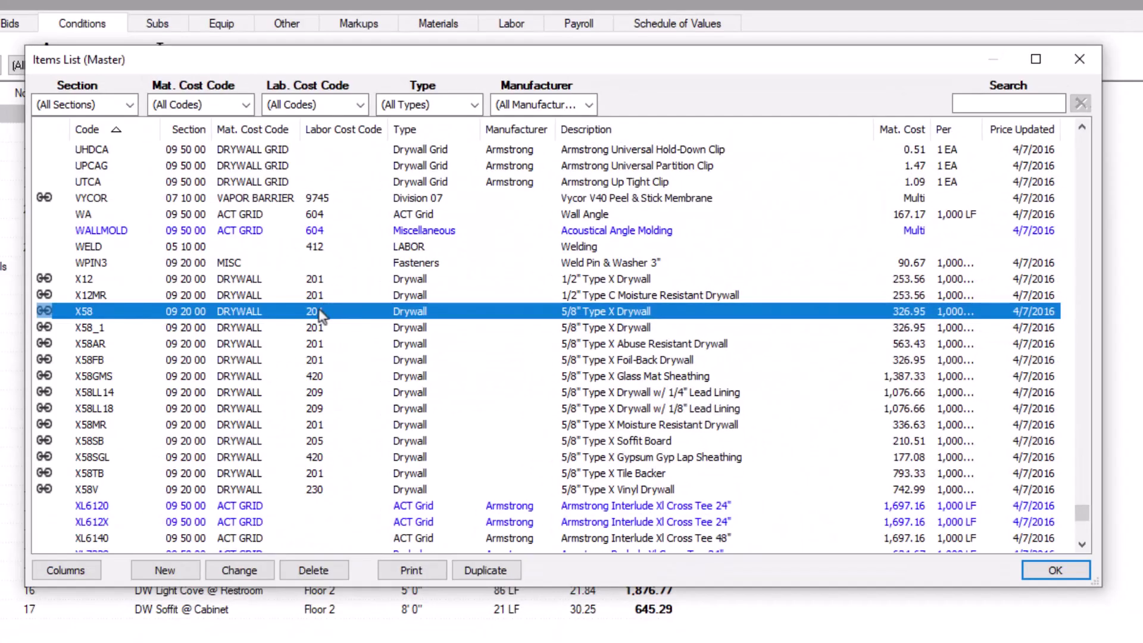
- Bring up the context menu for the X58 5/8" Type X Drywall item
right_click(319, 312)
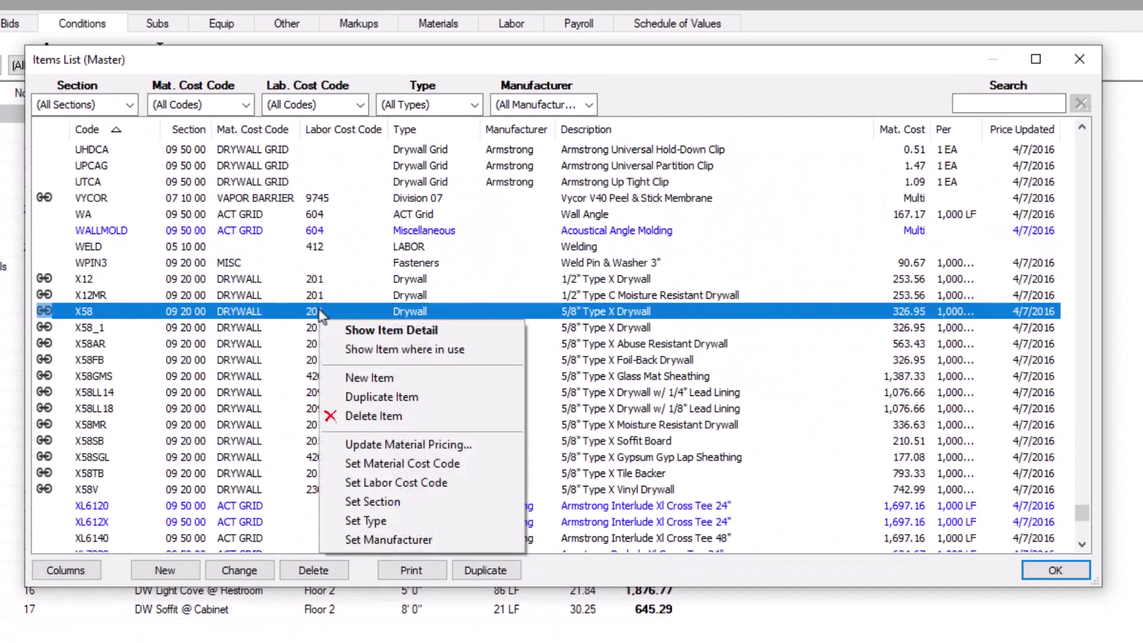